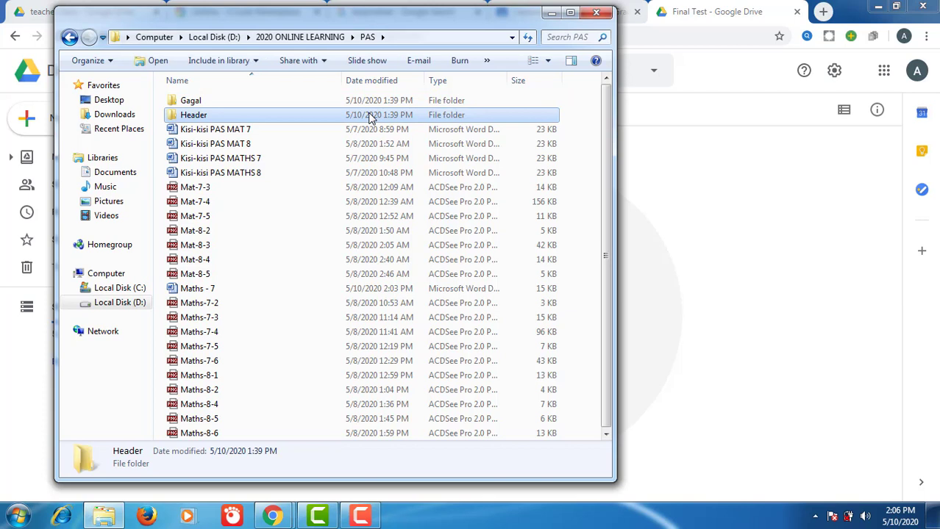
Look through the prepared test files in the PAS folder and return to the Final Test folder in Google Drive
key(Down)
key(Down)
key(Down)
key(Down)
key(Down)
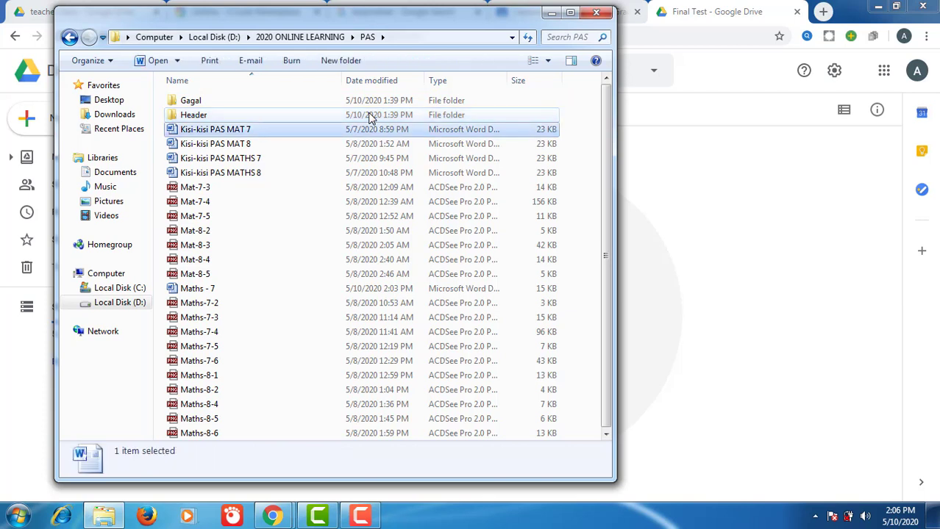
click(579, 208)
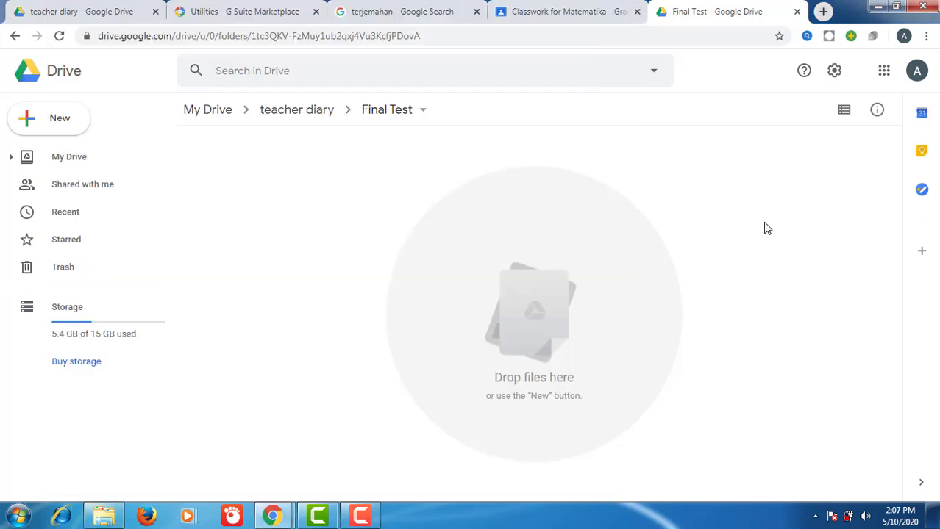
click(764, 225)
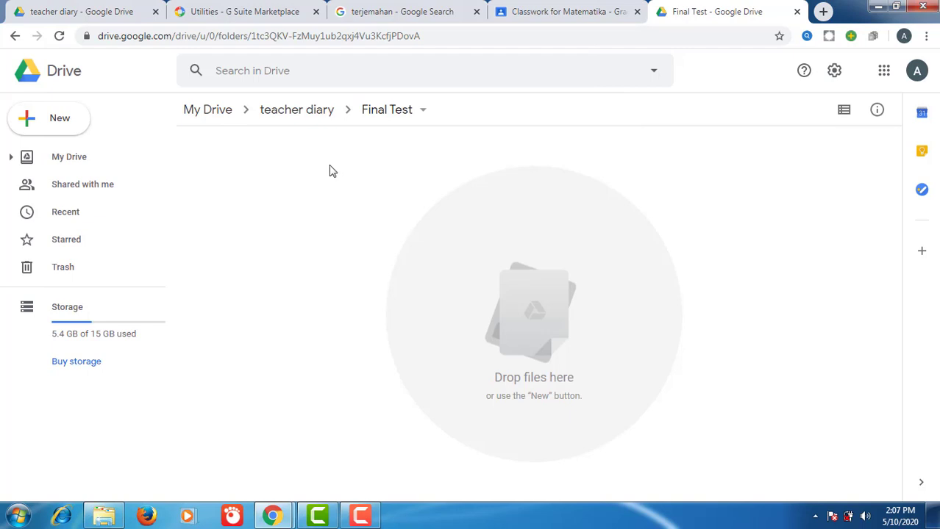
Create a new blank Google Form inside the Final Test folder
click(68, 131)
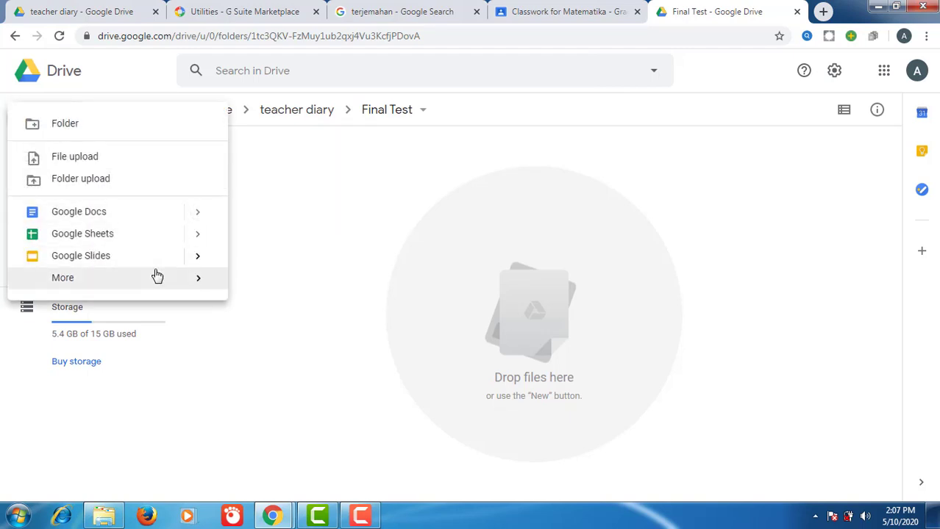
mouse_move(153, 276)
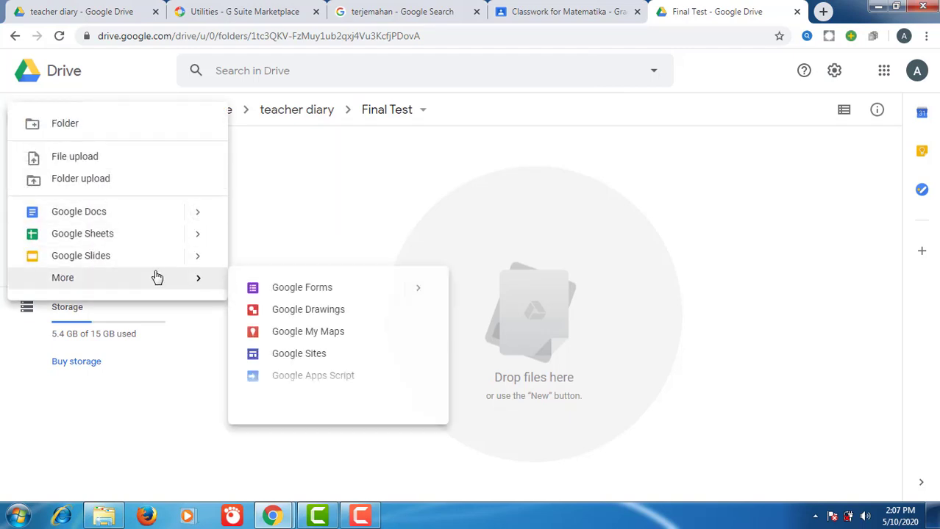
click(318, 290)
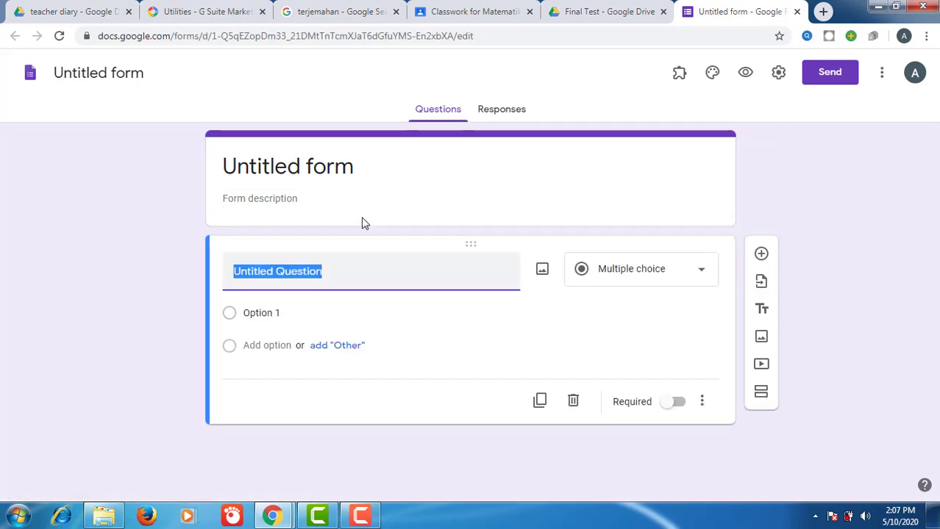
Review the Google Forms creation options in the Final Test folder, then return to the untitled form
click(614, 11)
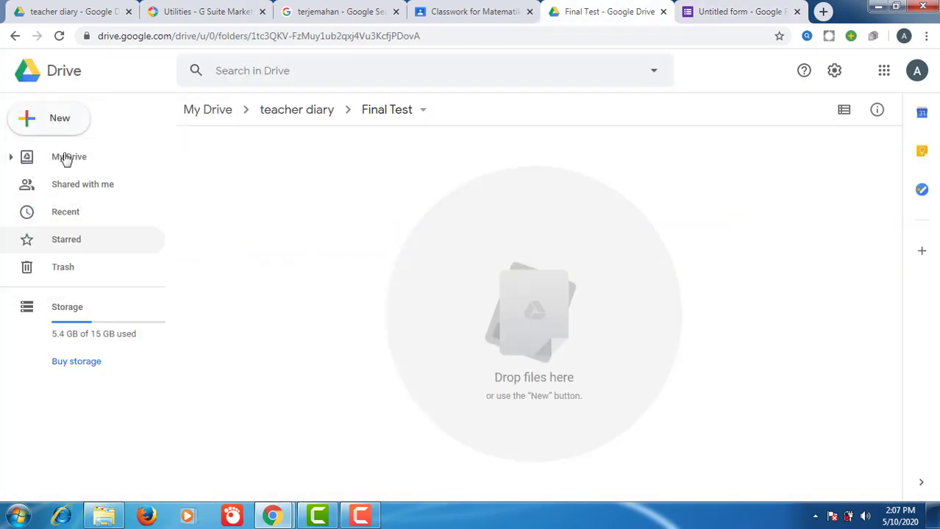
click(59, 124)
mouse_move(202, 280)
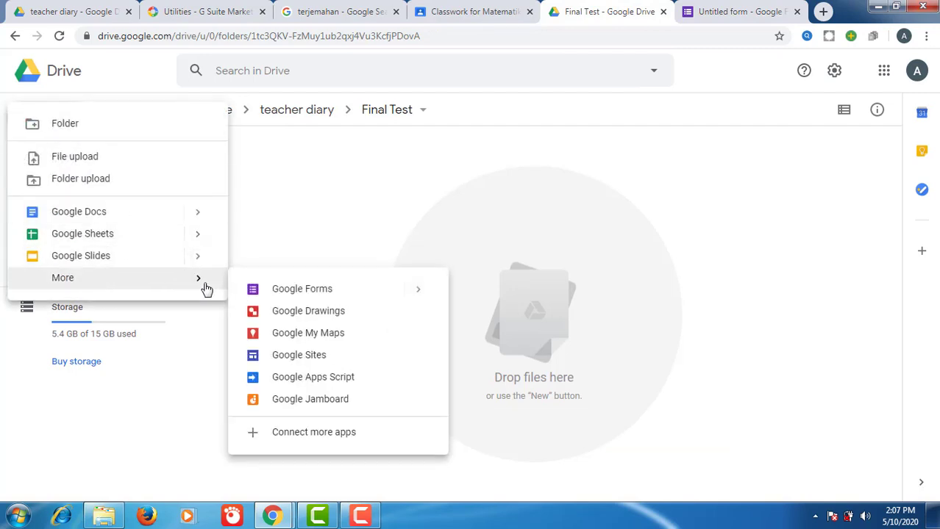
mouse_move(427, 300)
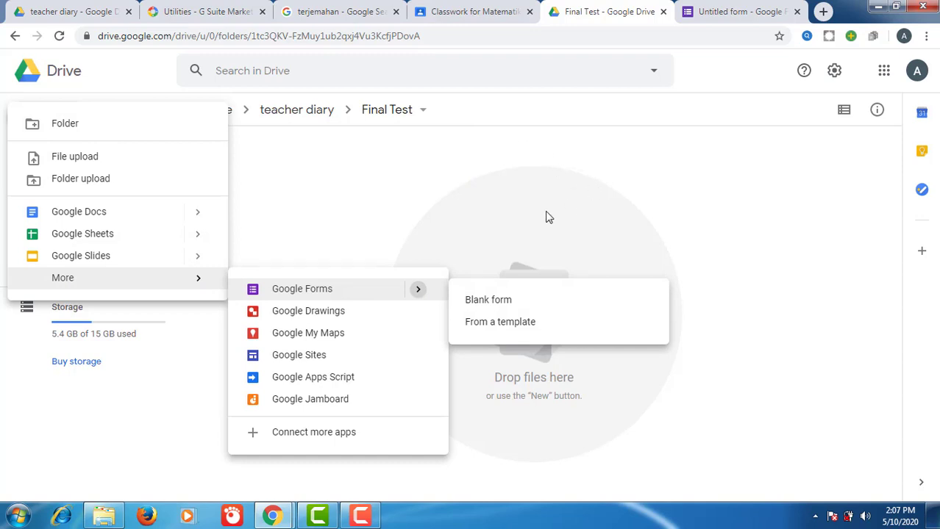
click(628, 145)
click(735, 11)
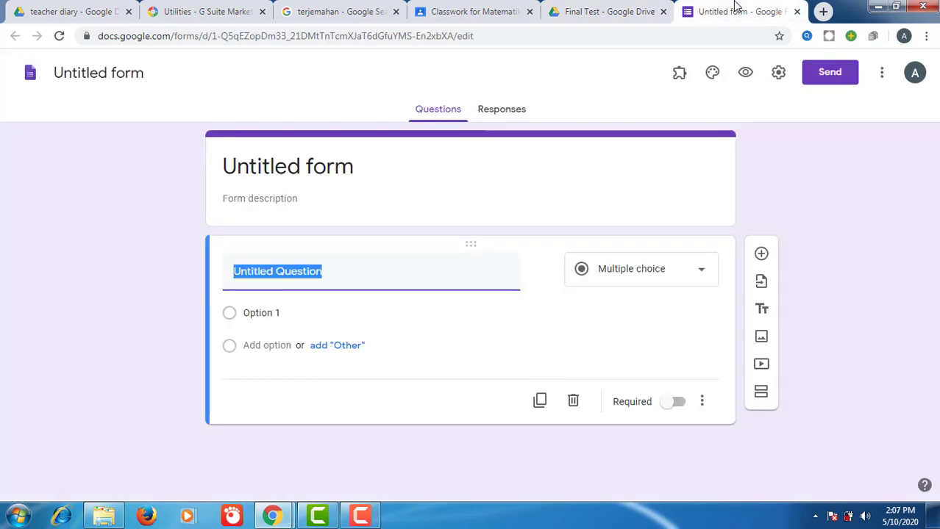
Title the form "Mathematics Final Test - Grade 7"
click(324, 174)
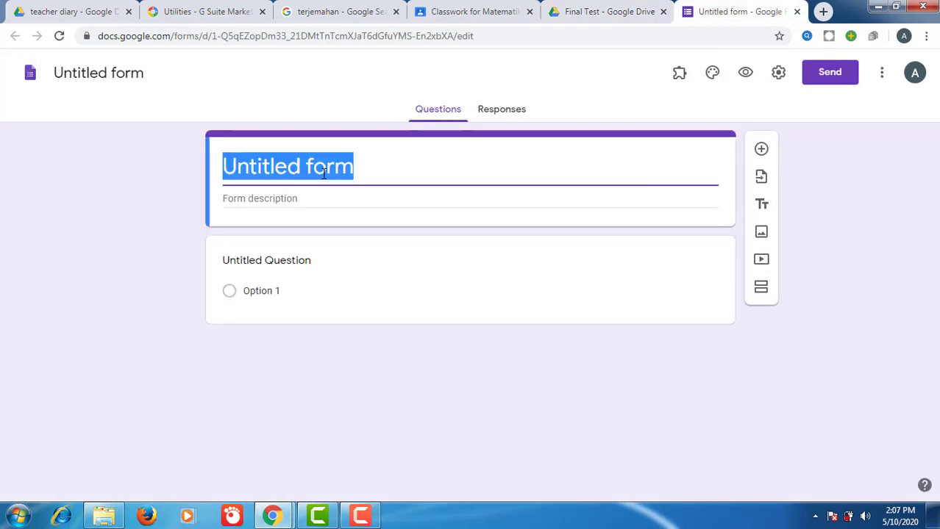
text(Mathematic)
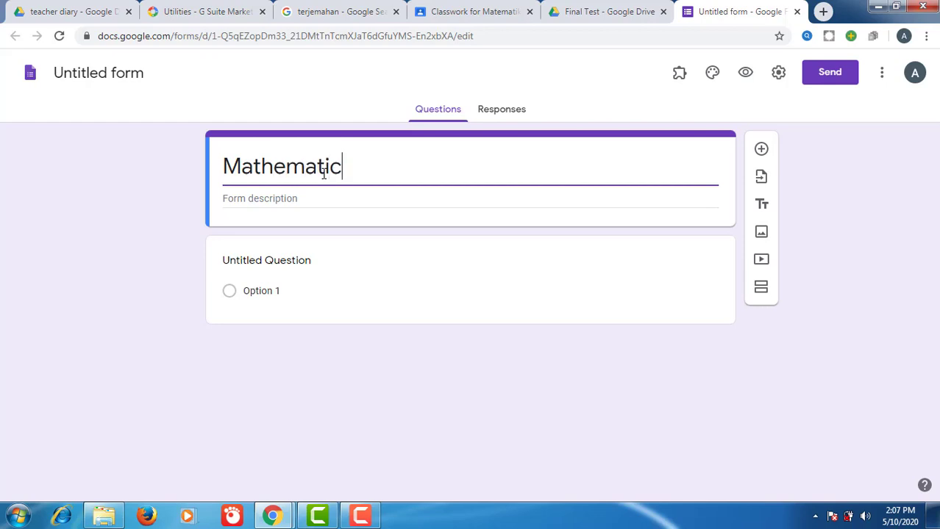
text(s-F)
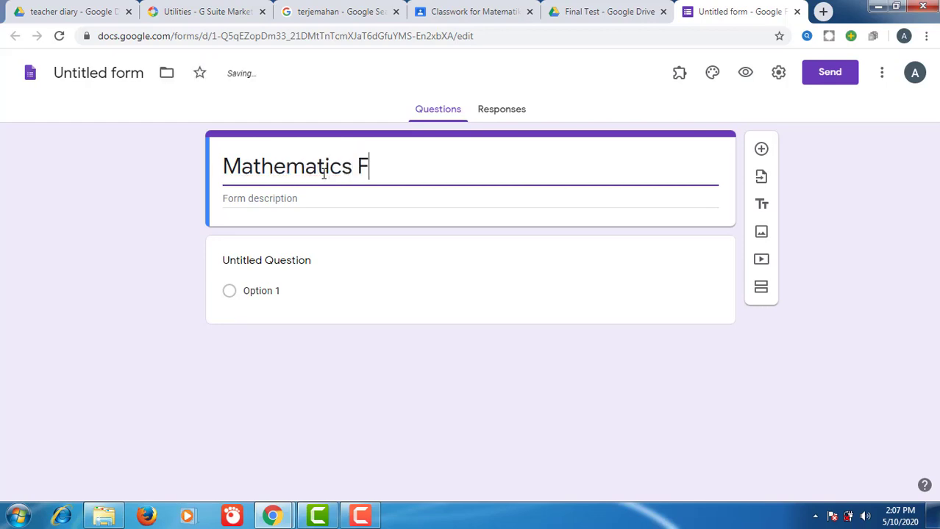
text(inal Test)
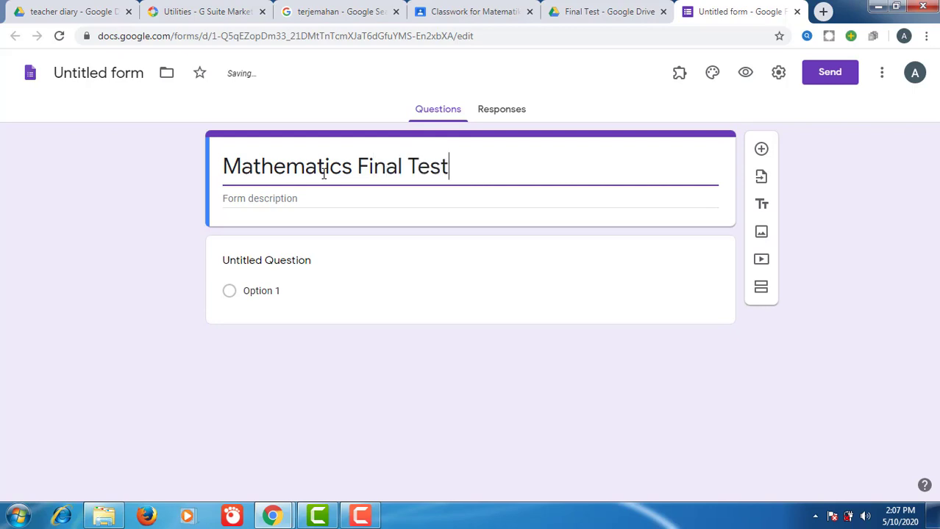
text( - Gra)
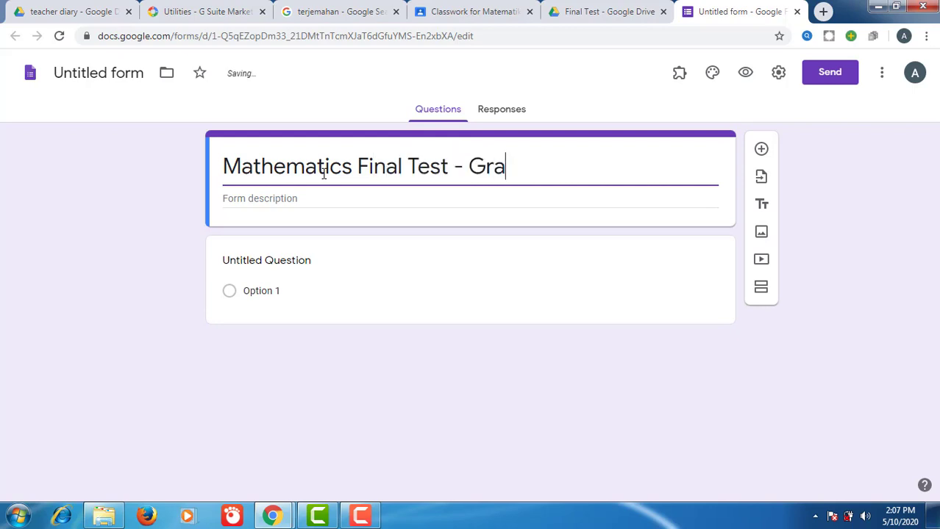
text(de 7)
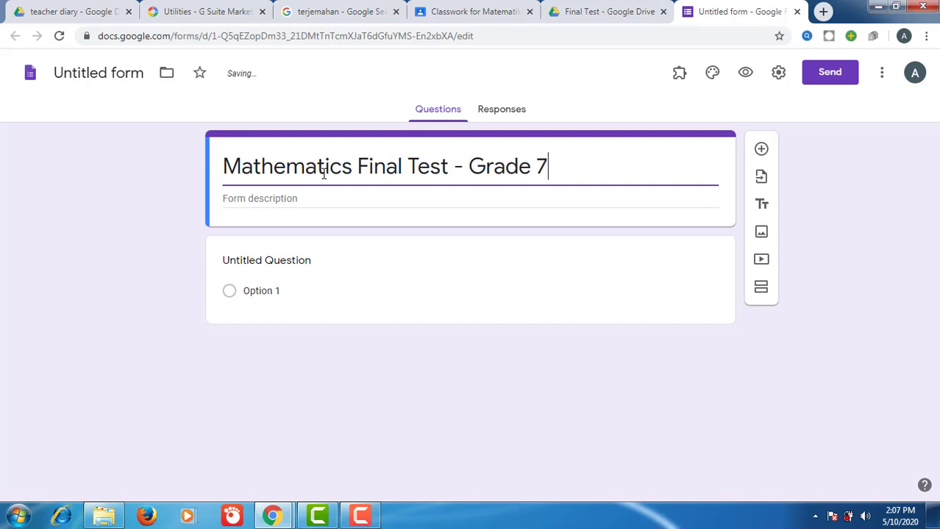
Enter the form description "Mathematics Final Test - Unit 11, 13, 15 - 18"
click(278, 199)
text(Mathematic)
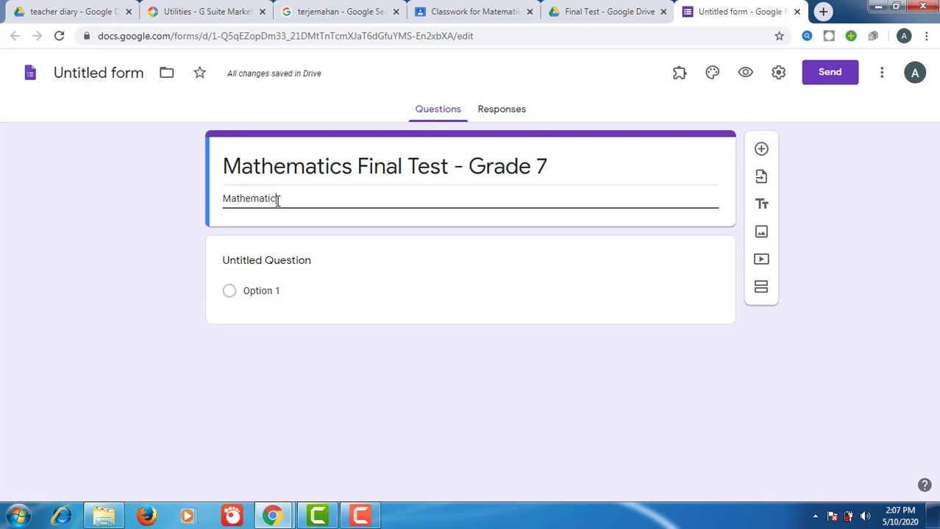
text(s Final Test - Unit 11, 13, 15 -)
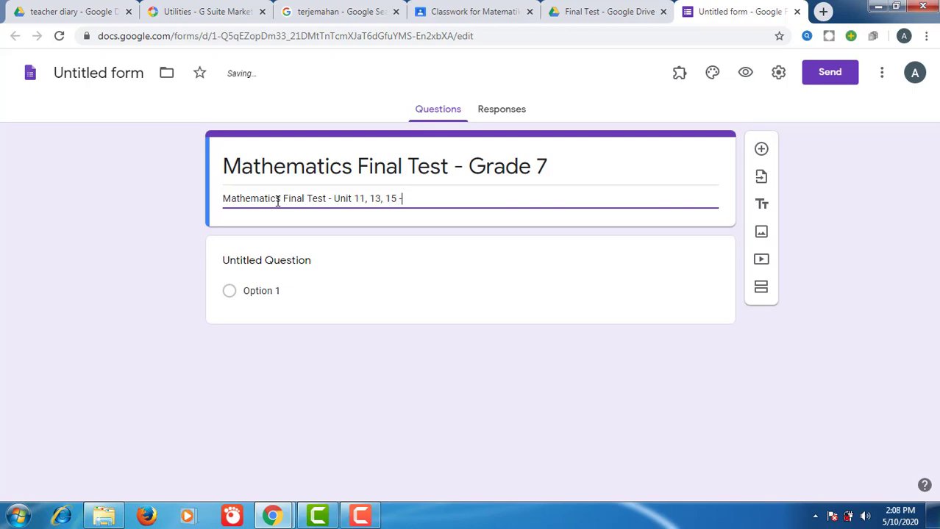
text(8)
Make the first question a required short-answer question reading "Write down your name"
click(263, 254)
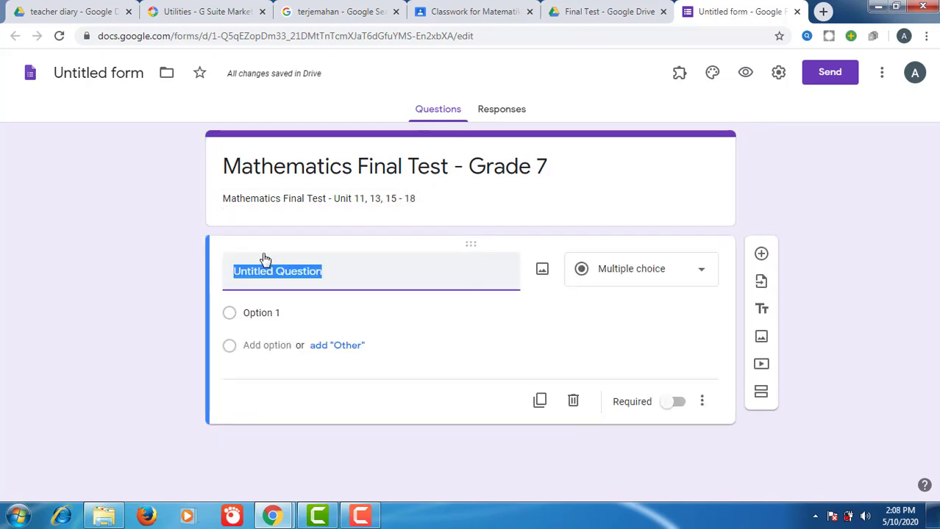
text(Writ)
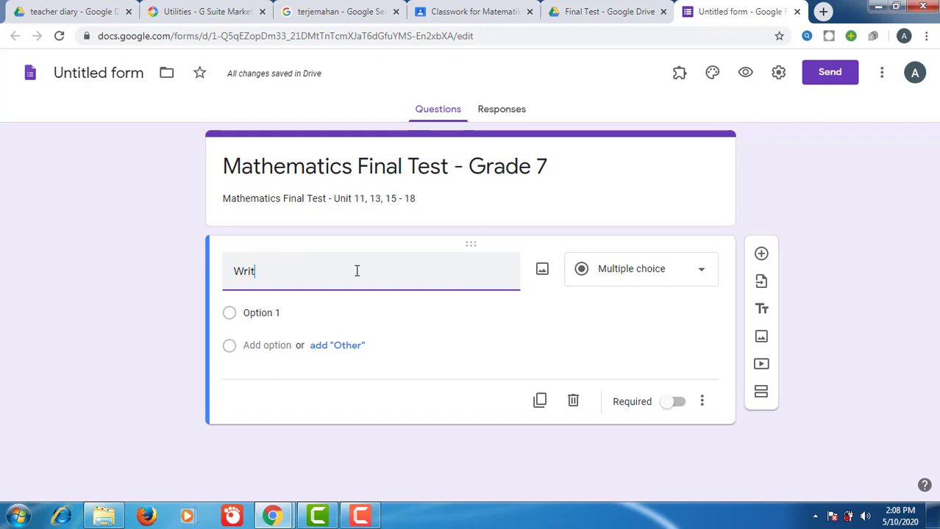
text(e down your name)
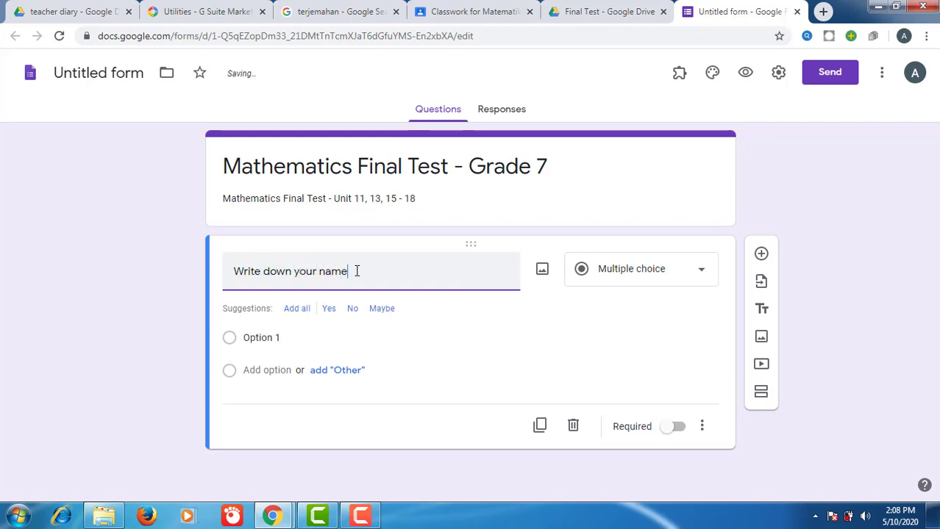
click(687, 284)
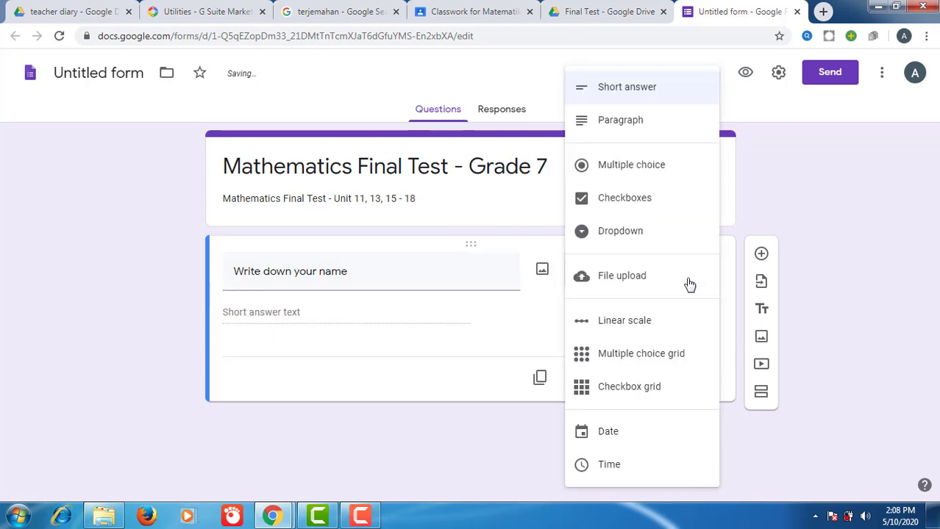
click(902, 266)
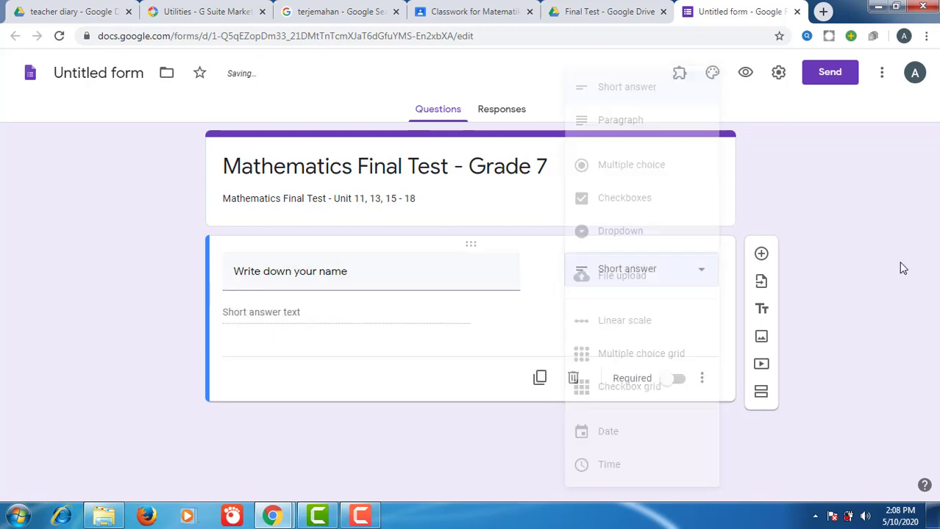
click(675, 380)
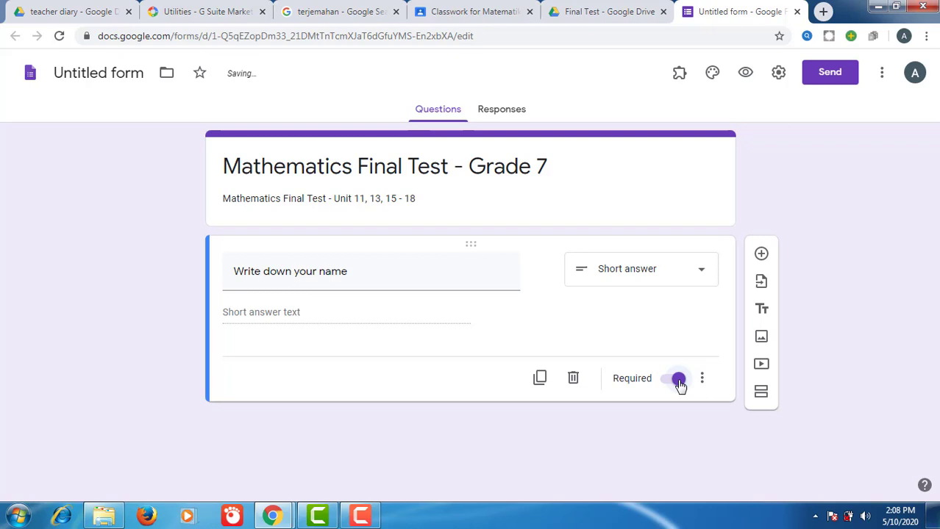
Add a second required short-answer question reading "Write down your number", with number response validation
click(762, 256)
text(W)
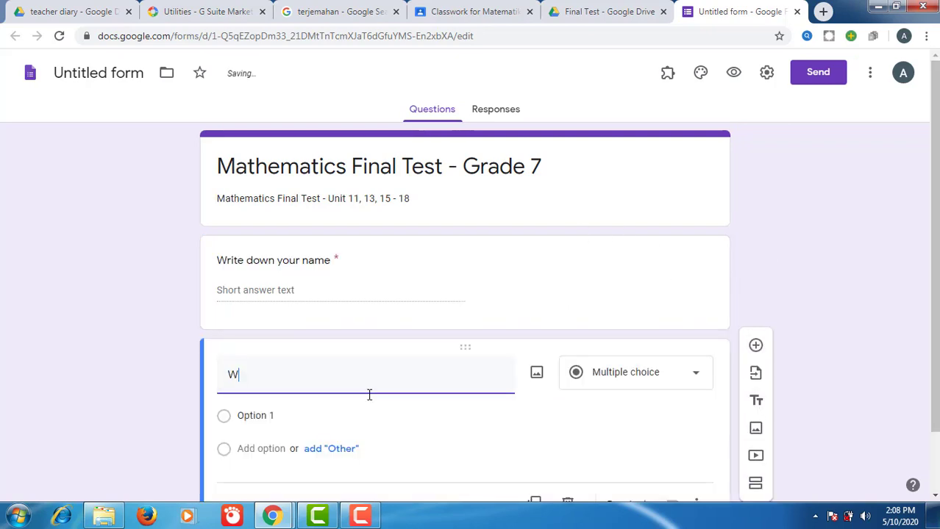
text(rite down your number)
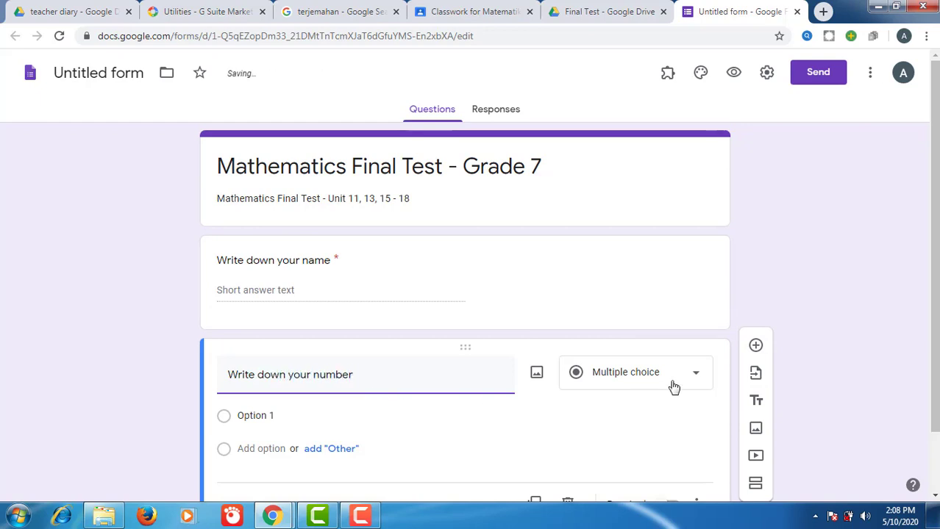
click(672, 386)
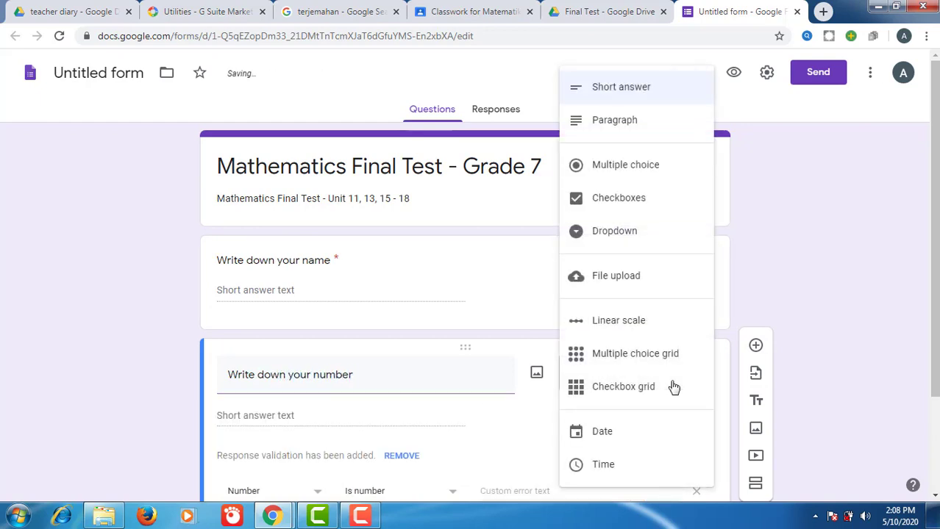
click(822, 312)
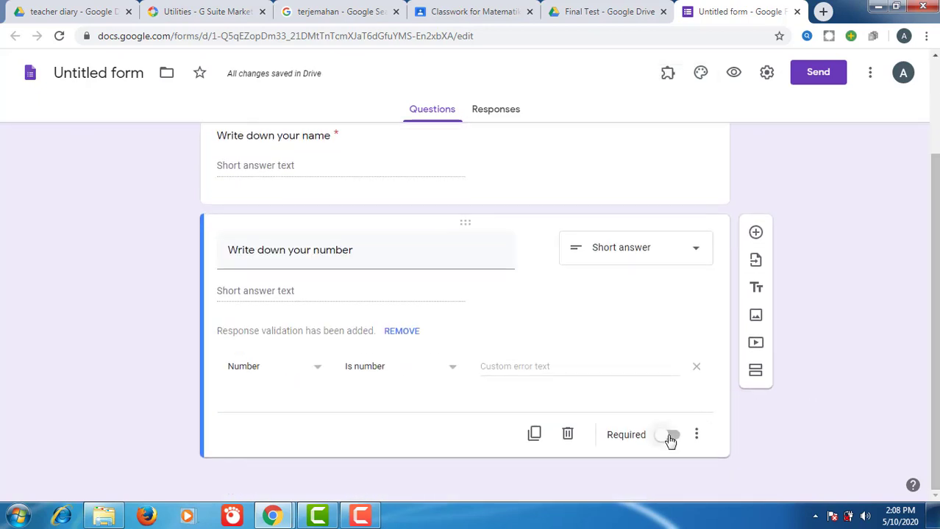
click(670, 439)
scroll(470, 294, up, 2)
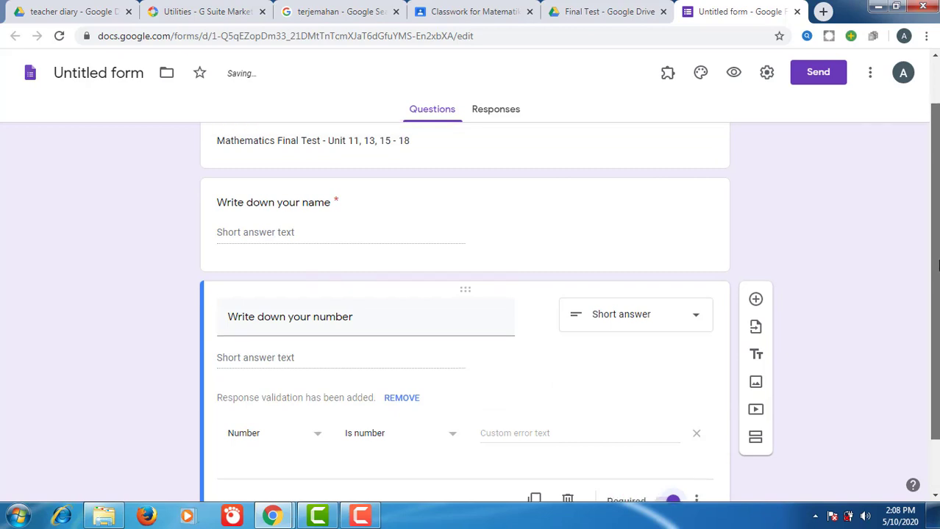
scroll(865, 355, down, 2)
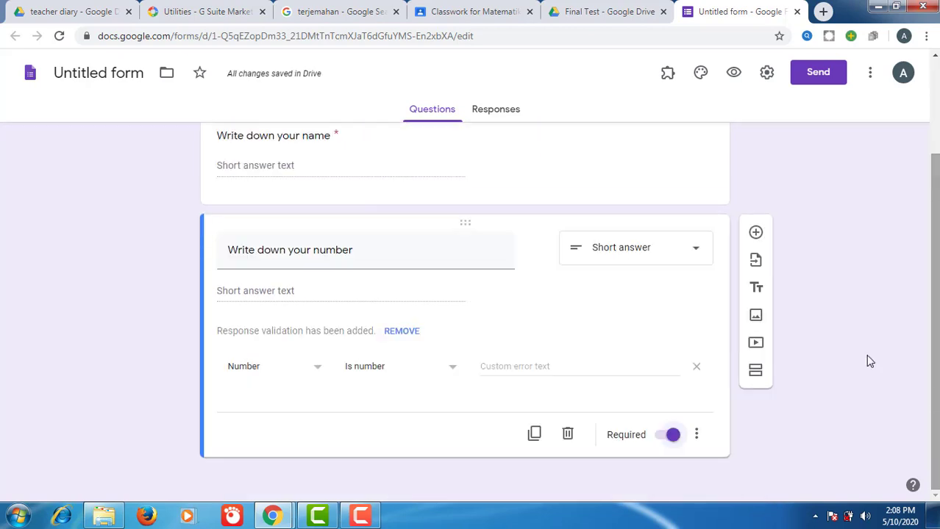
Add a new section after the number question and title it "1. Percentages"
click(760, 374)
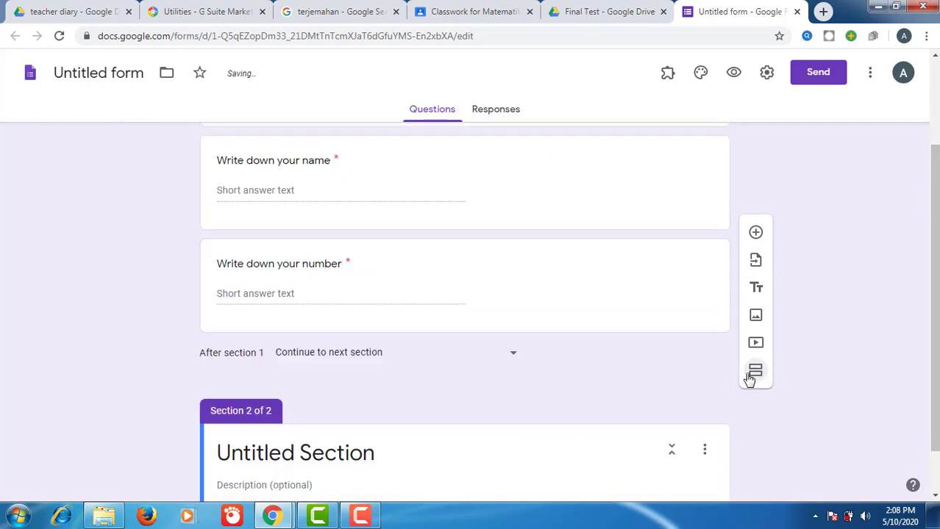
click(306, 452)
text(1.)
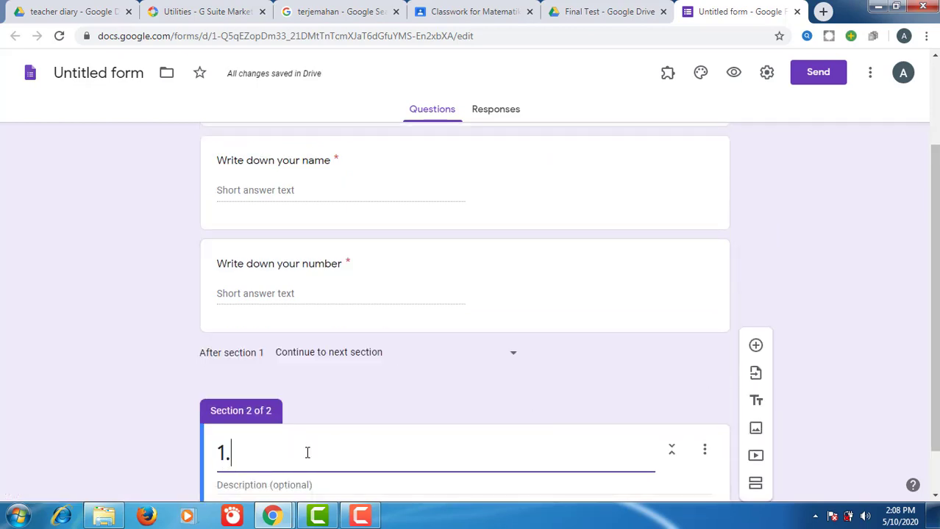
text( P)
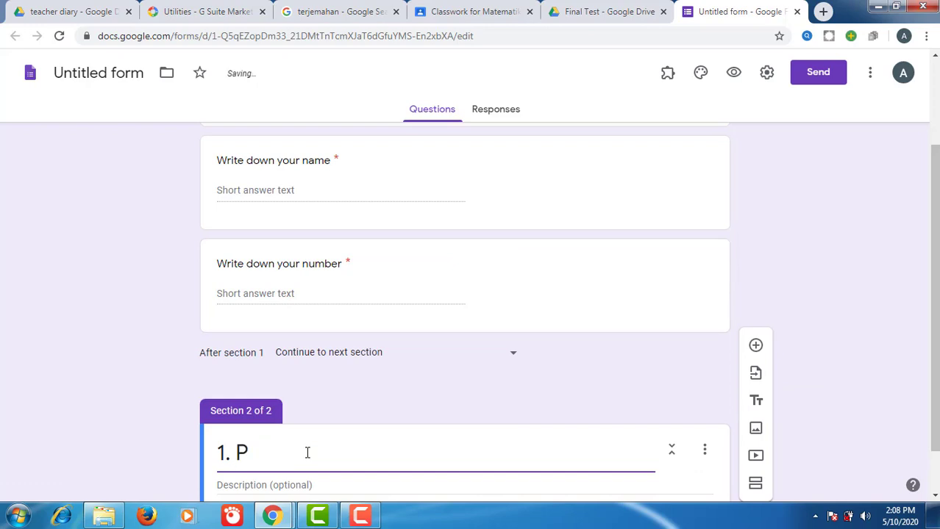
text(ercentage)
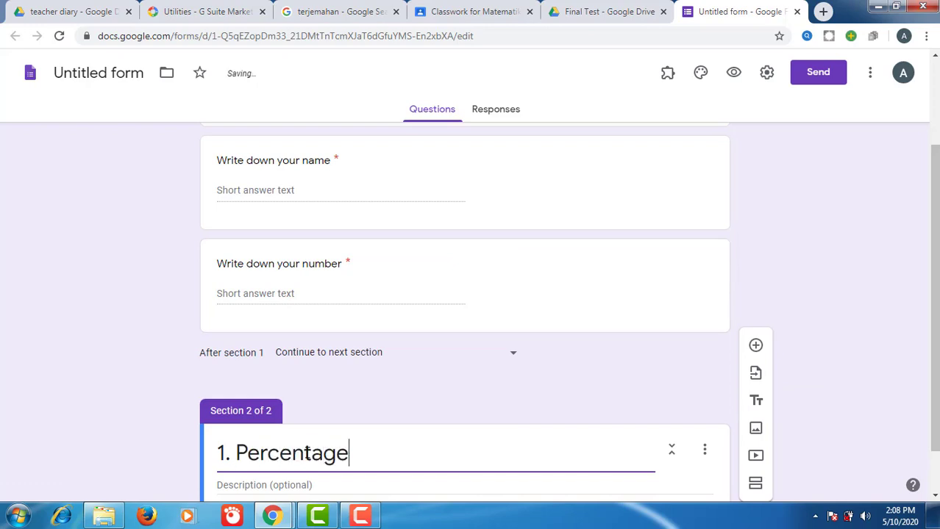
text(s)
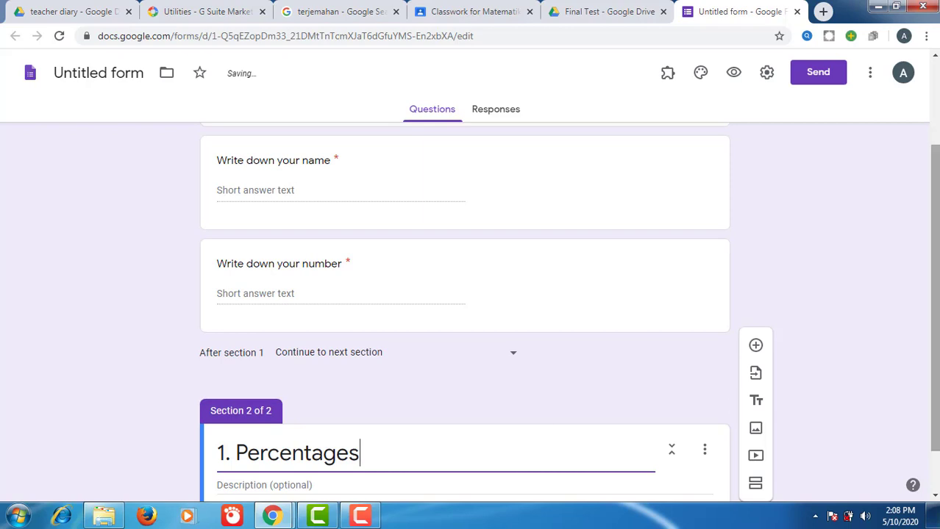
Enter "Unit 11 - Percentages" as the description of the Percentages section
scroll(424, 456, down, 1)
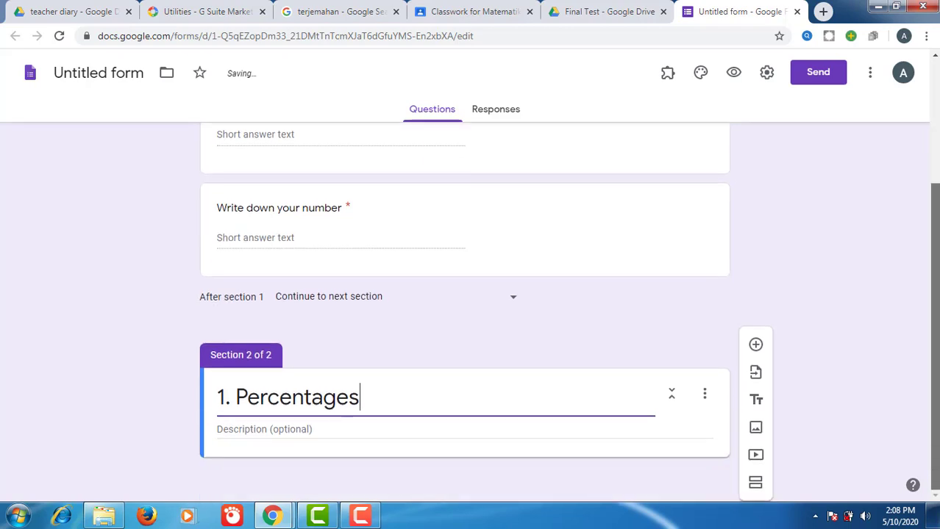
click(251, 432)
text(Unit 11)
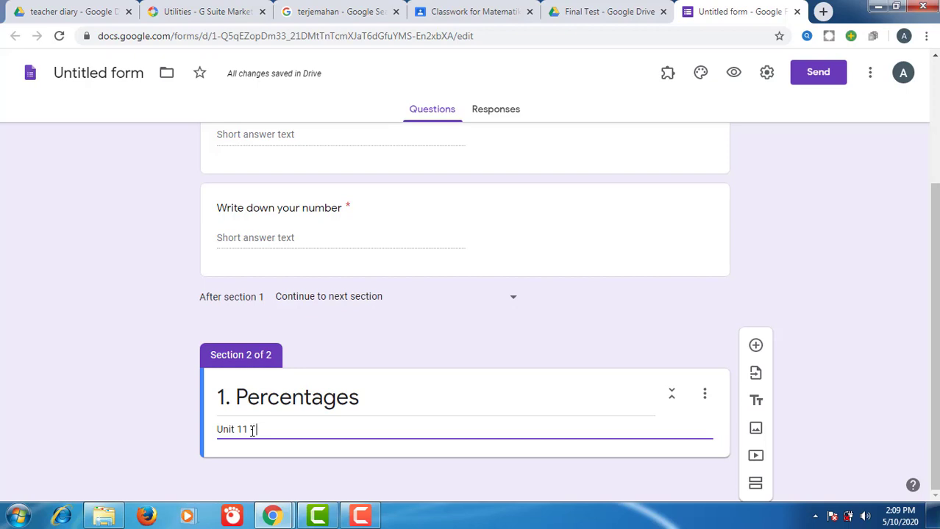
text( : Pre)
key(BackSpace)
key(BackSpace)
text(erc)
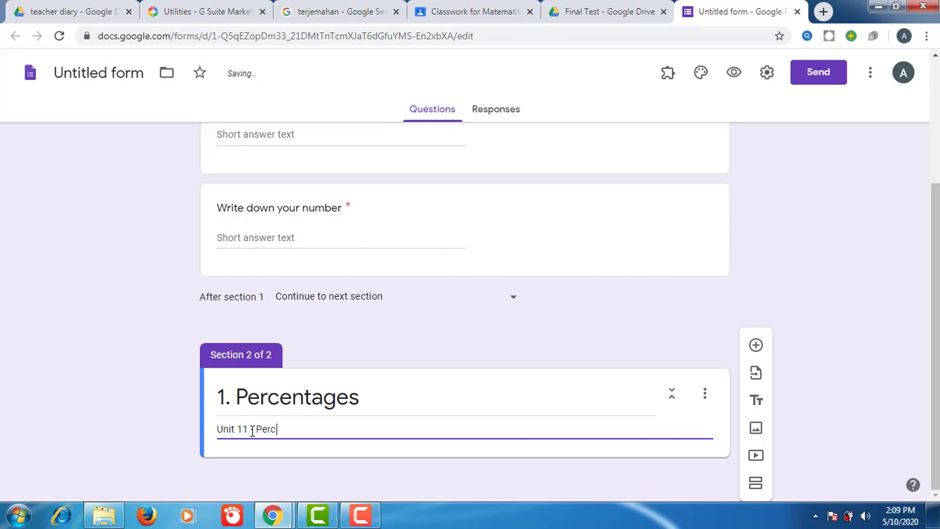
text(entage)
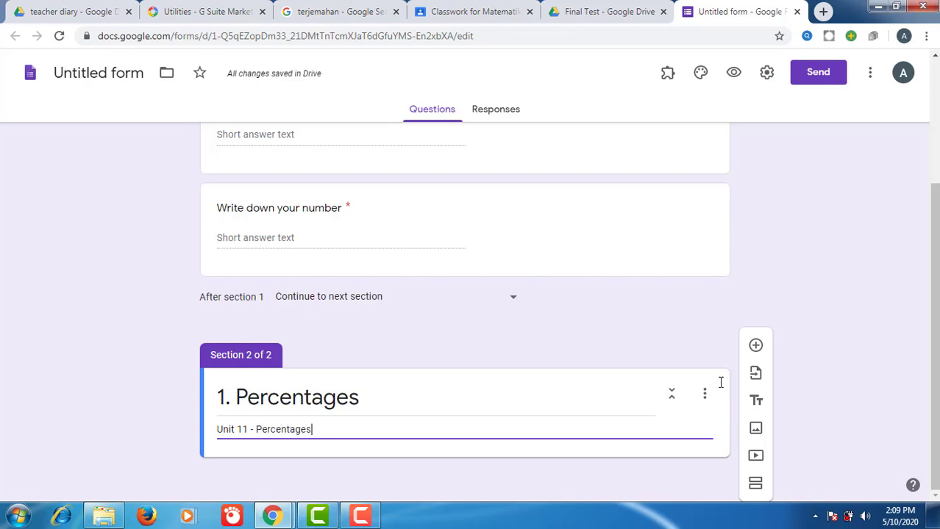
text(s)
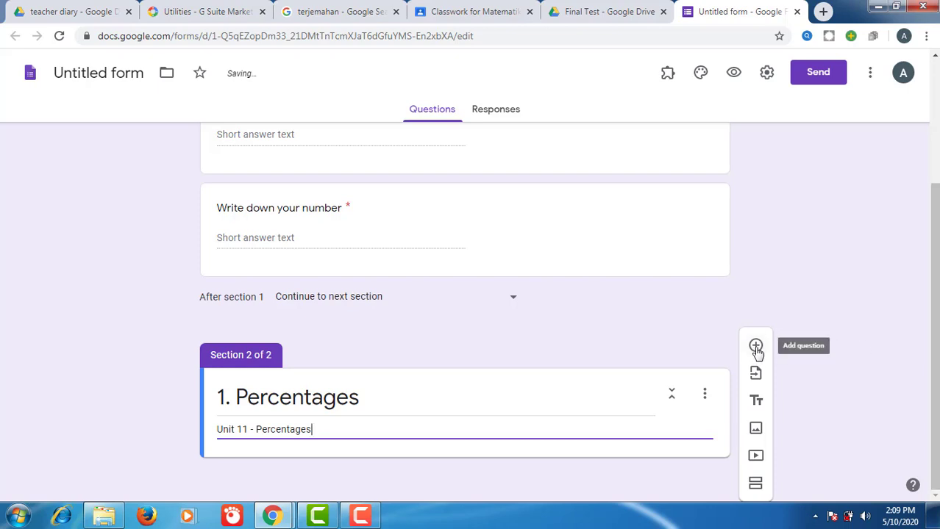
Add a question to the Percentages section and fill it with the percentages problem text copied from the Maths - 7 Word document
click(756, 347)
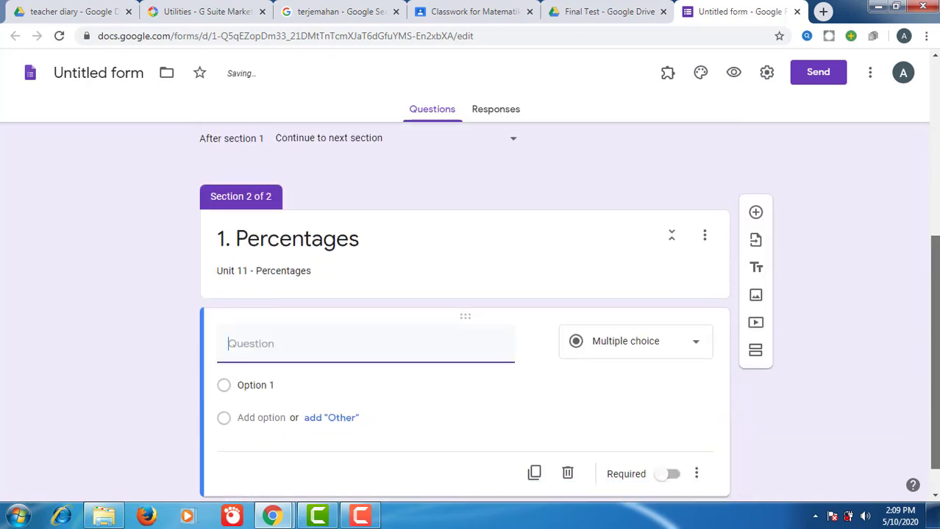
click(105, 516)
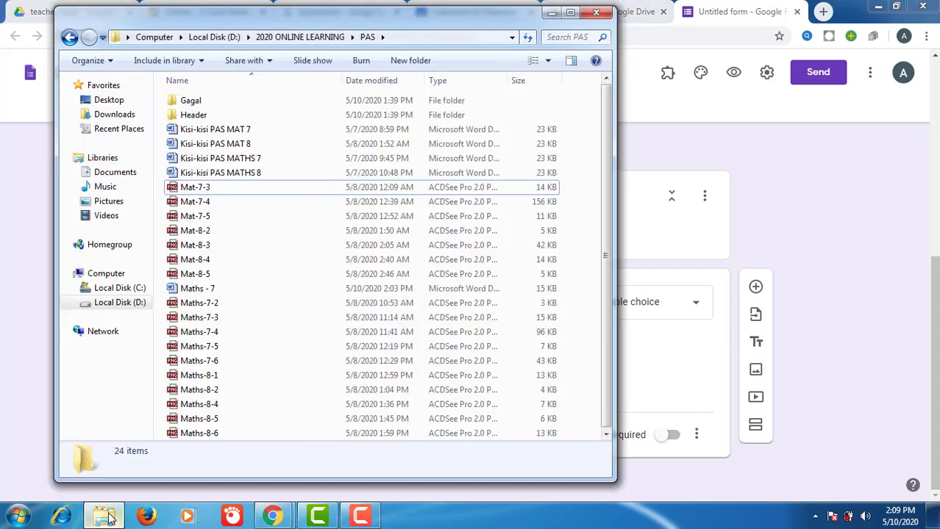
click(232, 289)
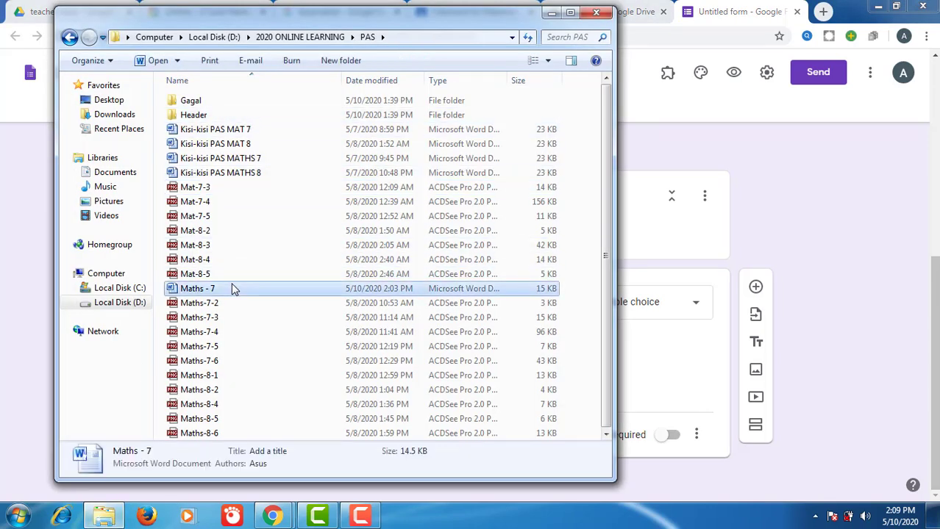
double_click(232, 289)
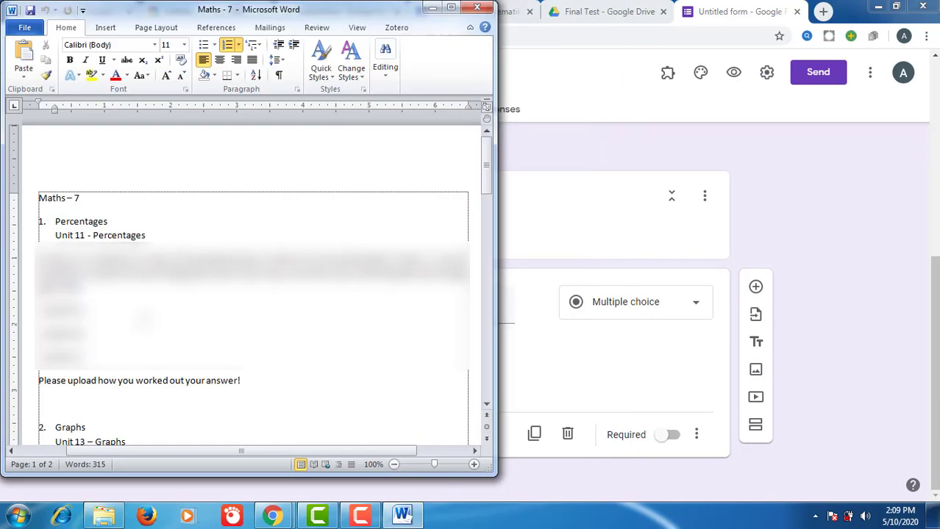
drag(40, 259, 82, 289)
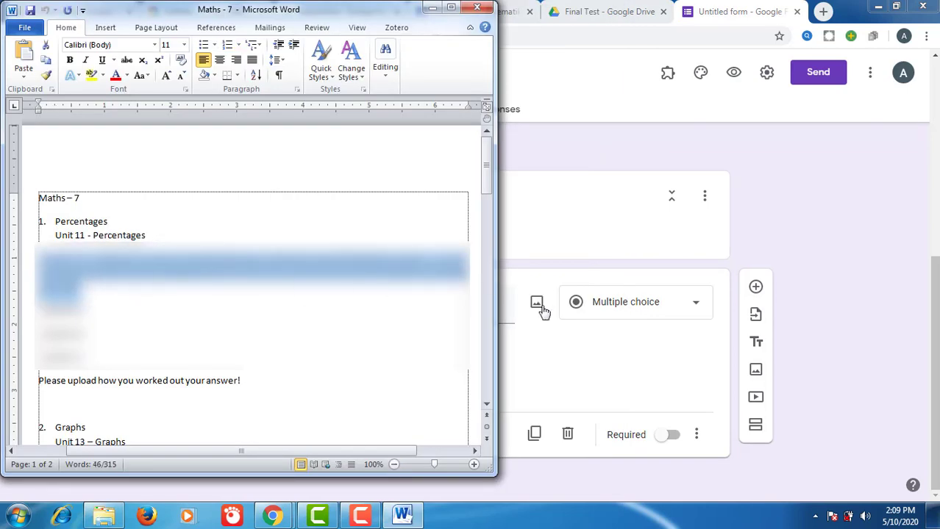
click(538, 343)
click(365, 305)
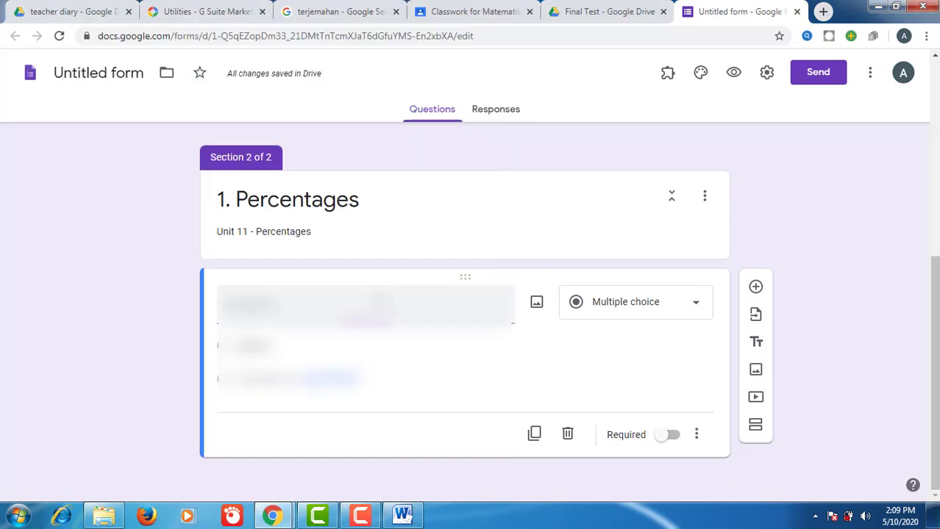
key(ctrl+v)
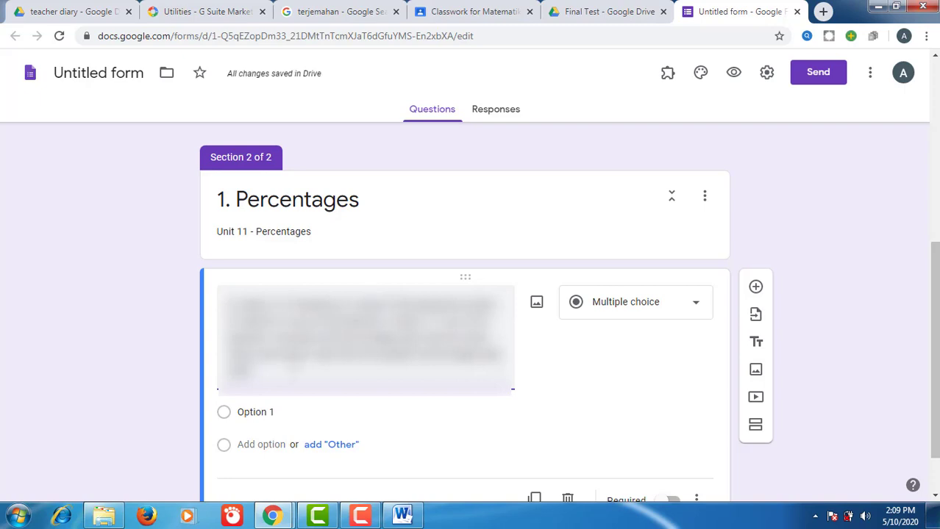
Give the percentages question three default answer choices, Option 1 to Option 3, and make it required
click(251, 412)
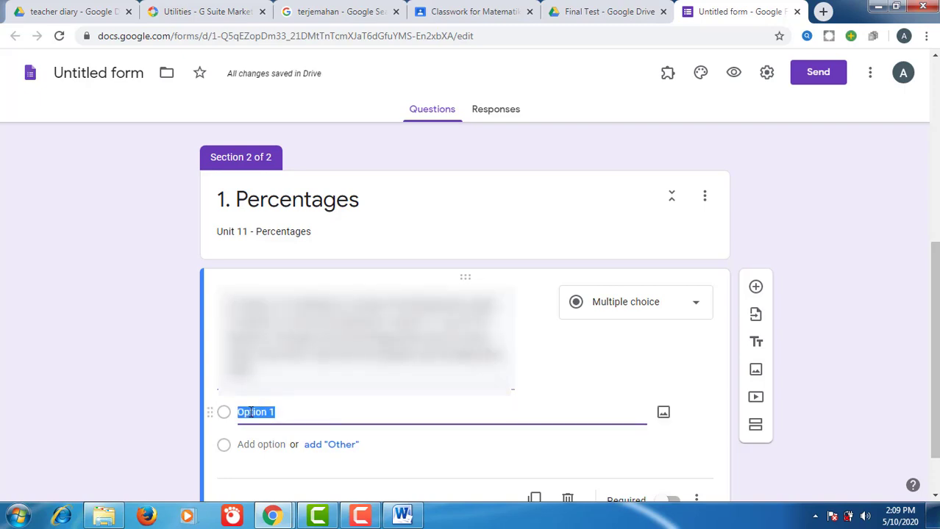
click(258, 444)
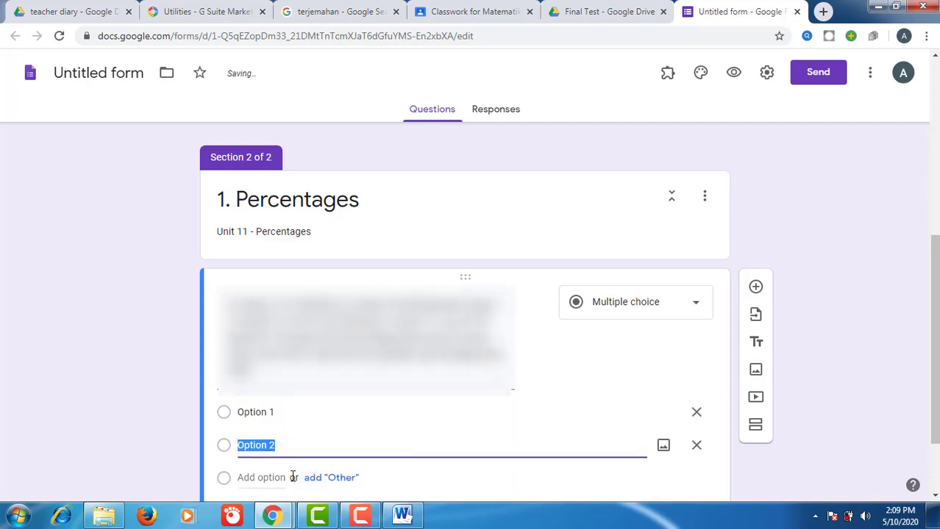
click(284, 477)
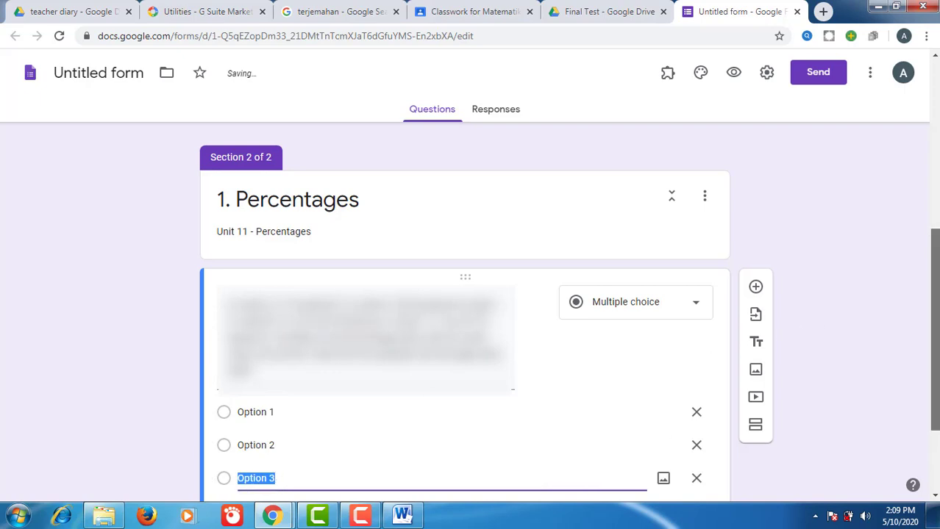
scroll(934, 331, down, 2)
click(676, 437)
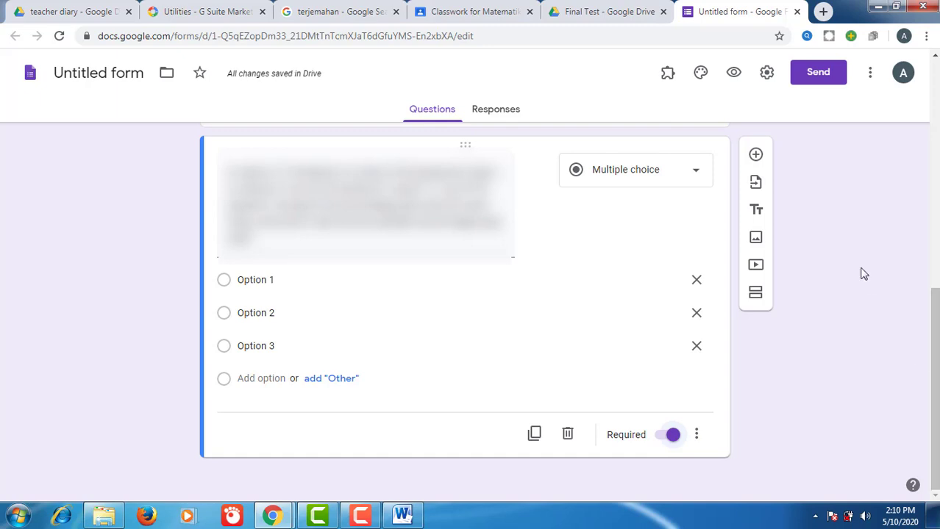
Add another question reading "Please upload how you worked out your answer!", copied from the Maths - 7 Word document
click(756, 156)
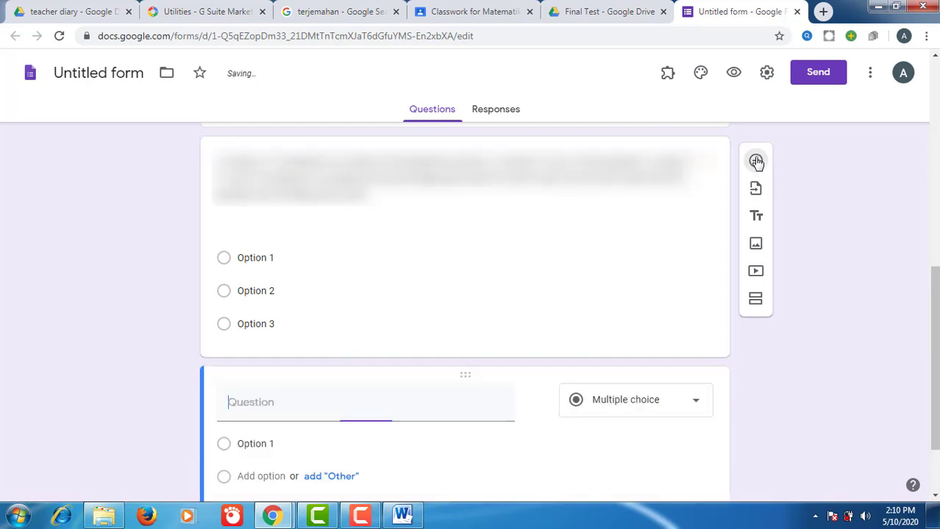
click(402, 515)
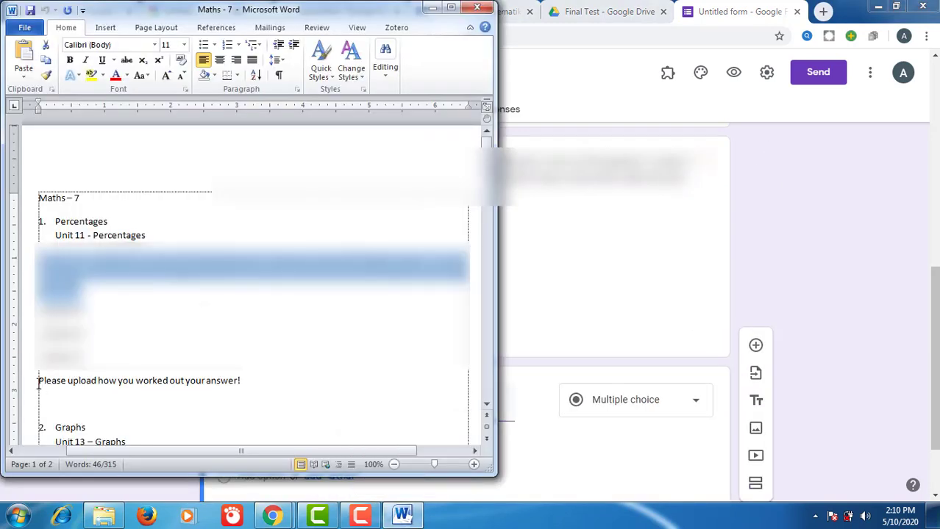
drag(38, 381, 246, 391)
key(ctrl+c)
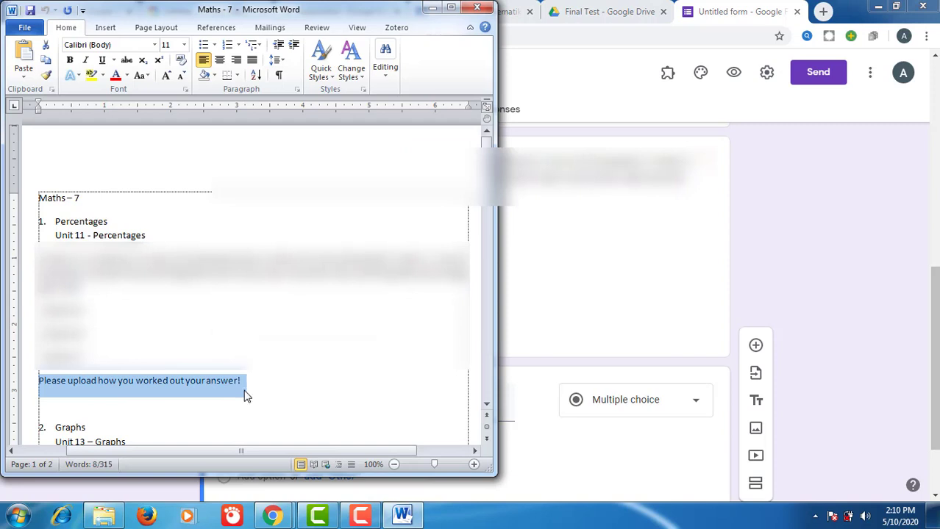
click(552, 346)
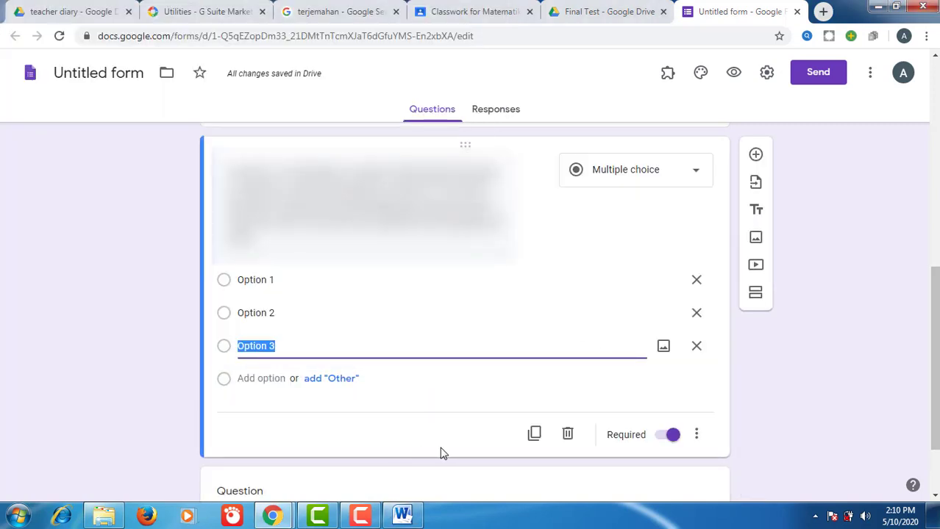
scroll(355, 428, down, 2)
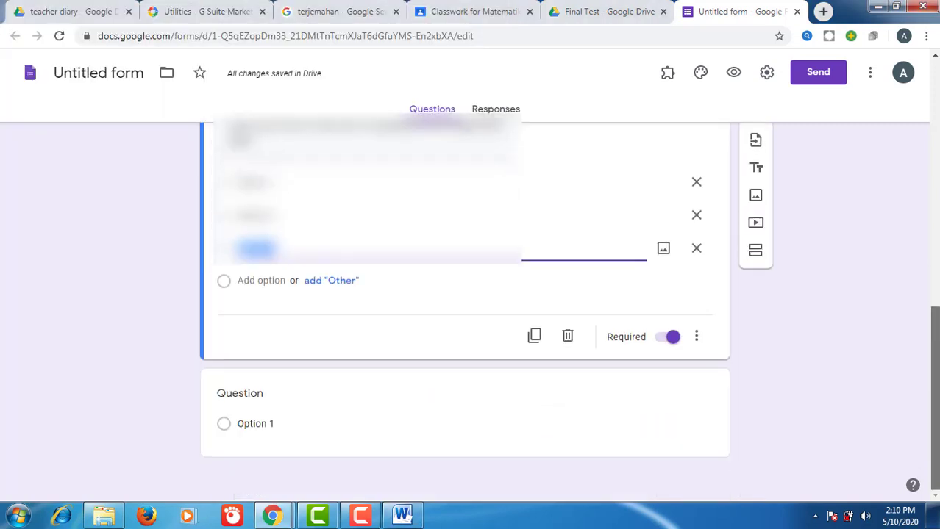
click(311, 409)
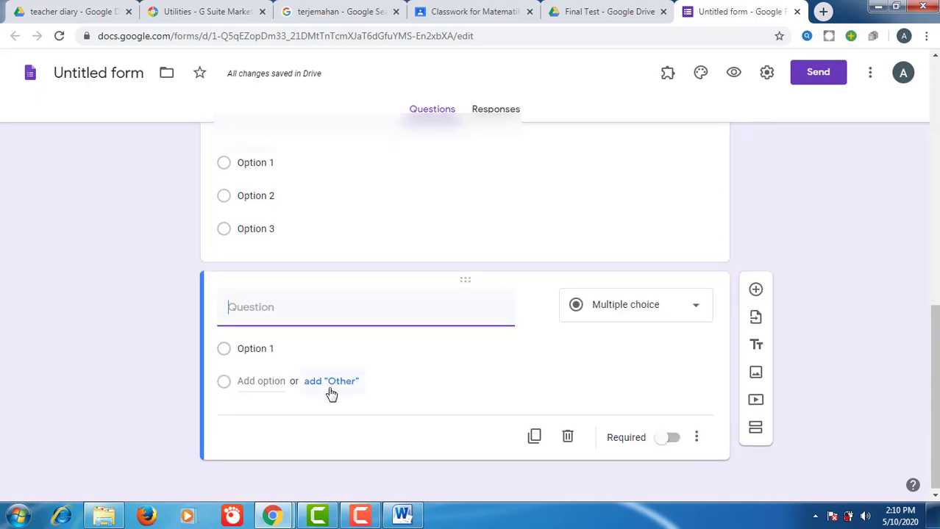
key(ctrl+v)
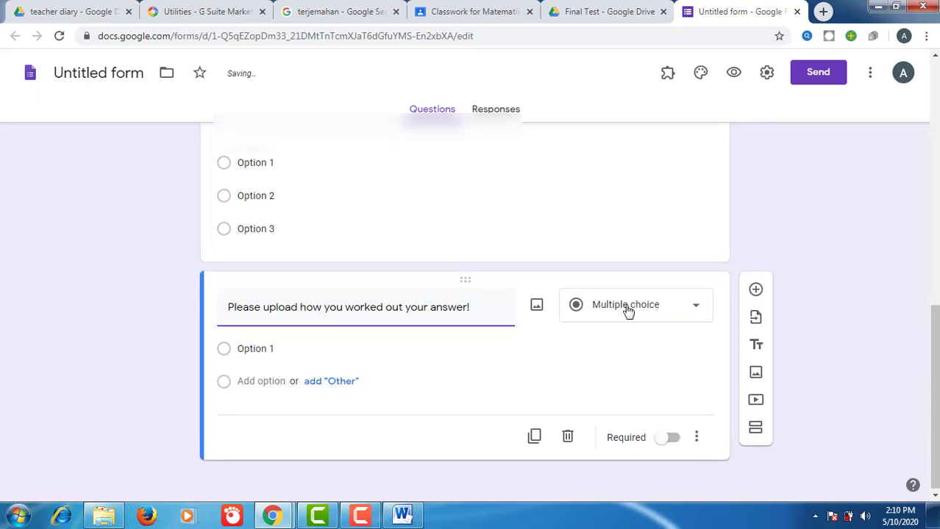
Change the working-out question to the File upload type and allow respondents to upload files to Drive
click(627, 311)
click(625, 275)
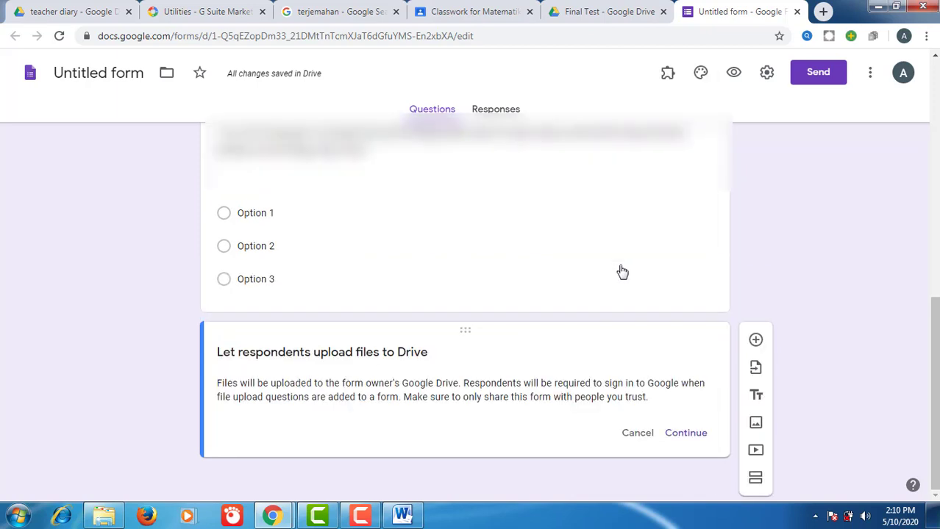
click(688, 435)
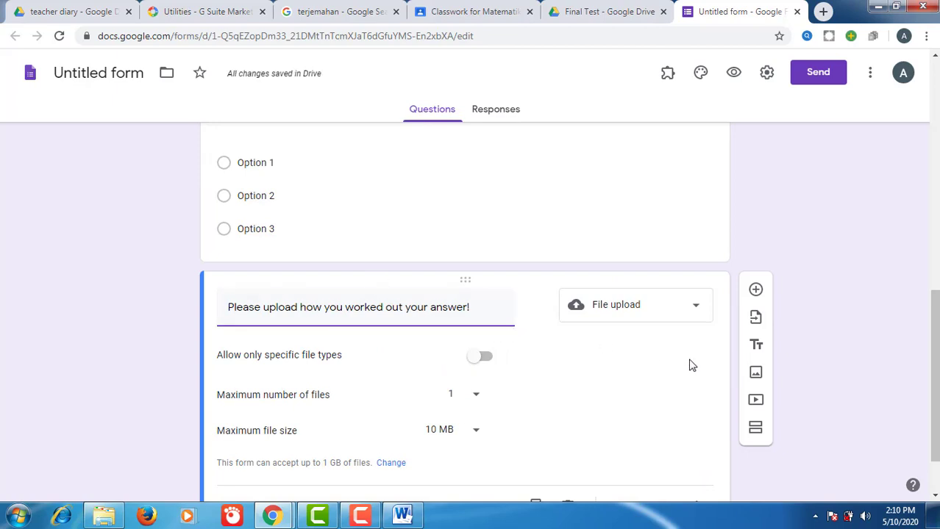
Add a new section titled "2. Graphs" with the description "Unit 13 - Graphs"
scroll(713, 353, down, 1)
click(754, 356)
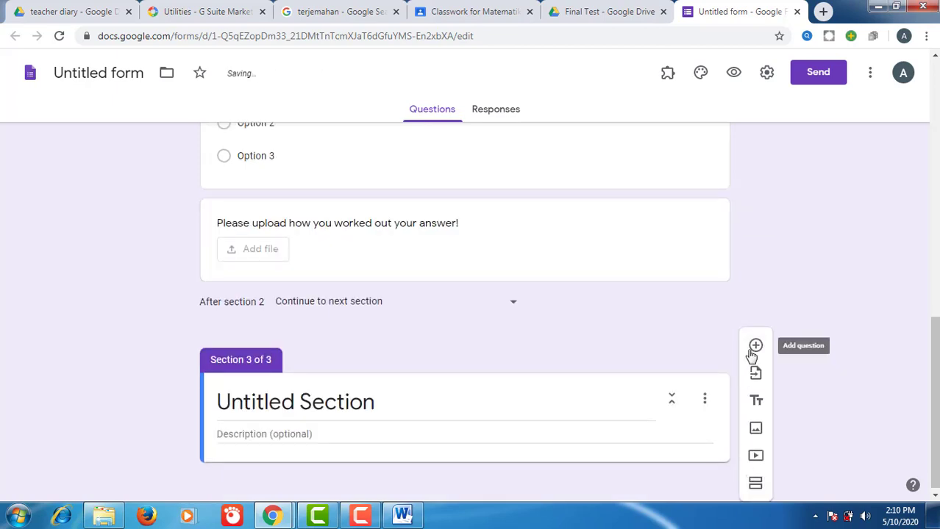
click(393, 408)
text(2.)
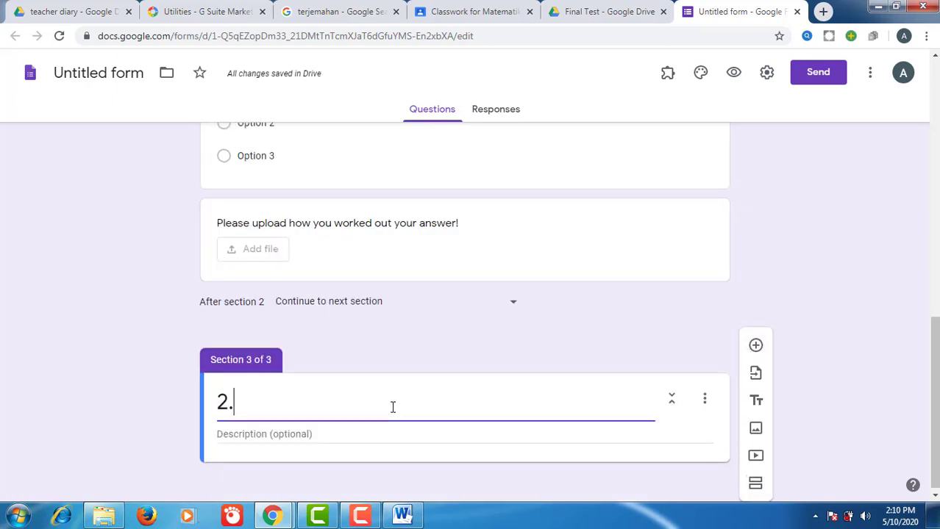
text( Graphs)
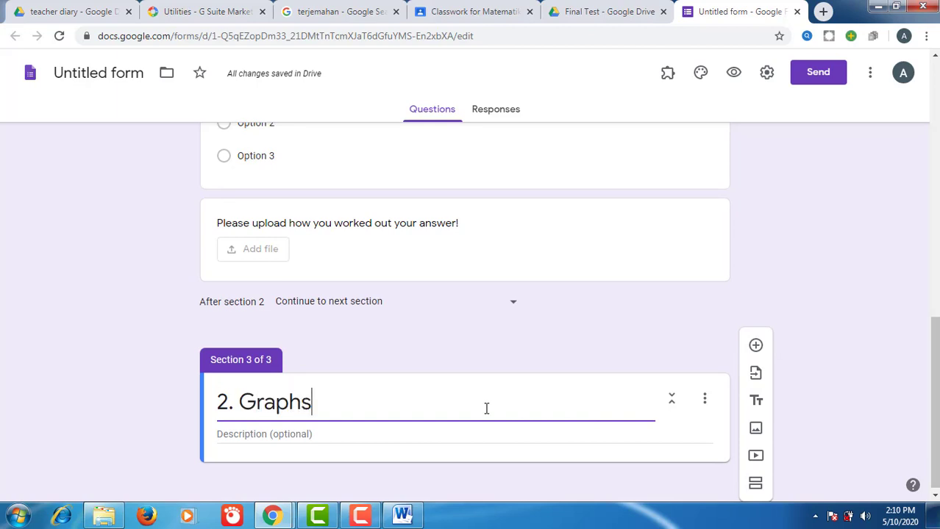
click(426, 435)
text(Un)
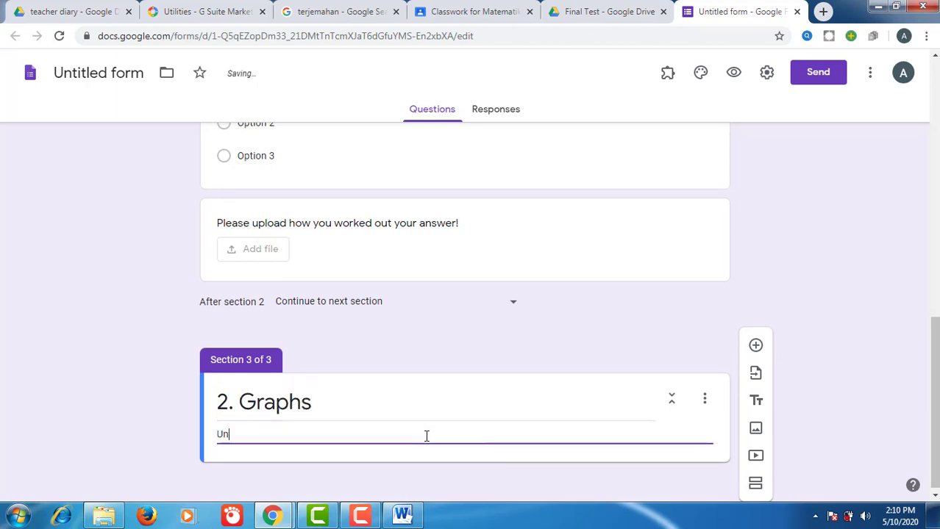
text(it 13 - Graphs)
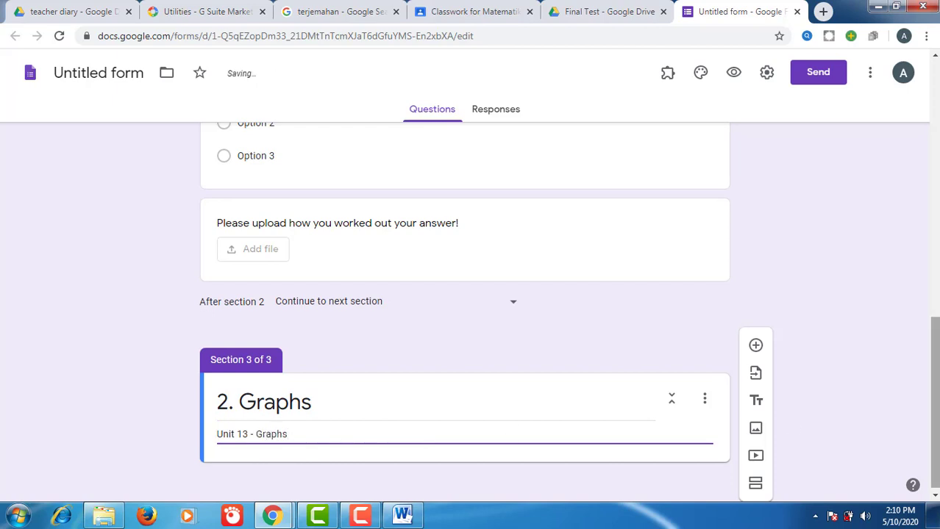
Add a question to the Graphs section and paste in the "Copy and complete this table of values" text from the Maths - 7 Word document
click(758, 346)
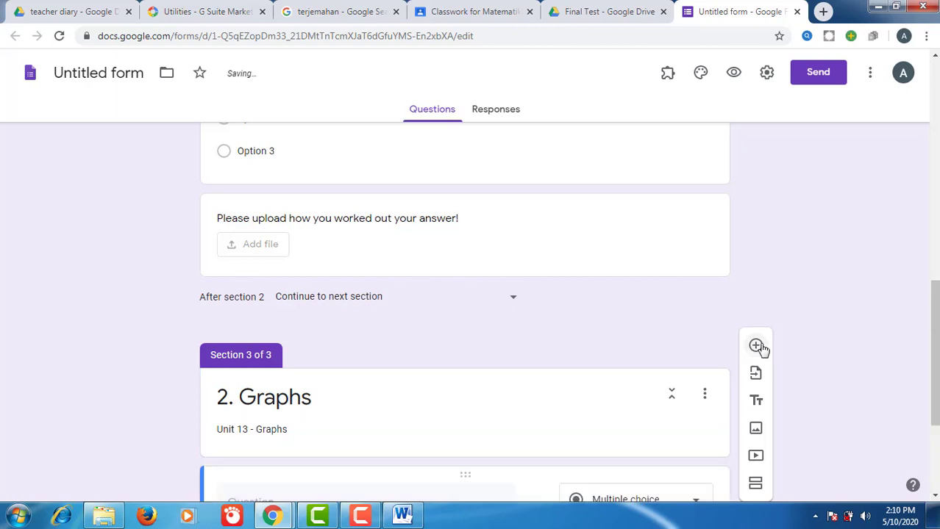
click(401, 515)
drag(491, 192, 491, 213)
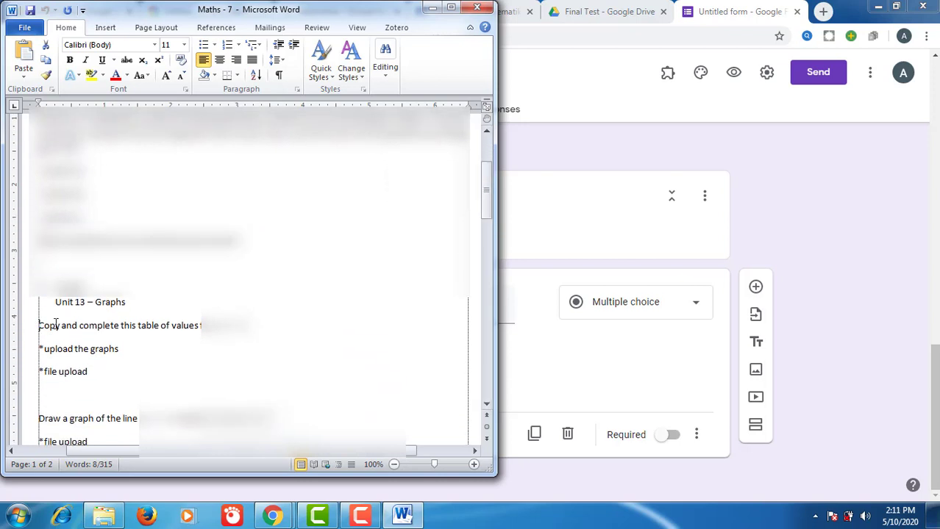
drag(46, 325, 254, 333)
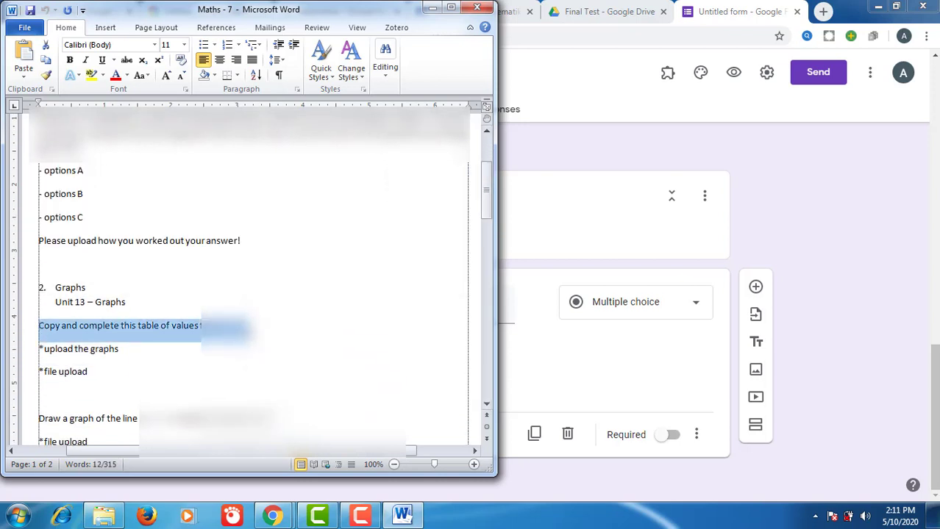
click(817, 332)
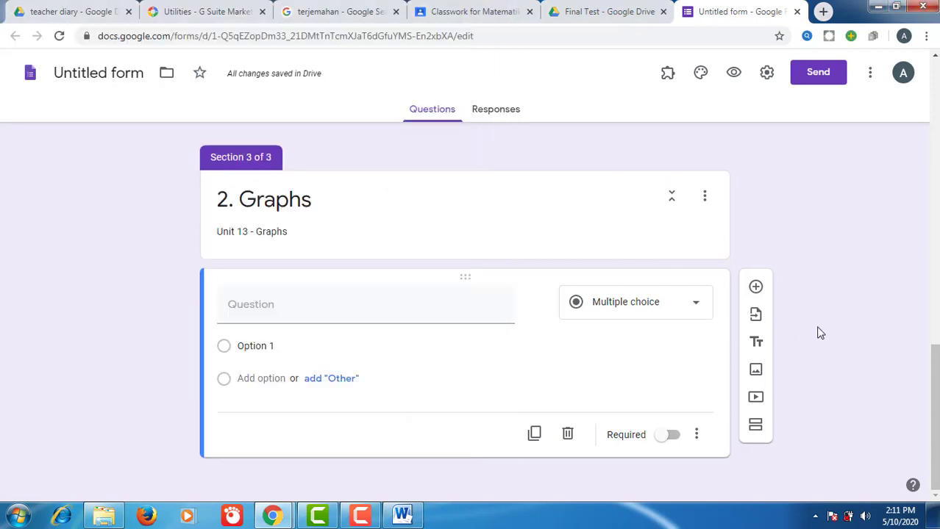
click(308, 315)
key(ctrl+v)
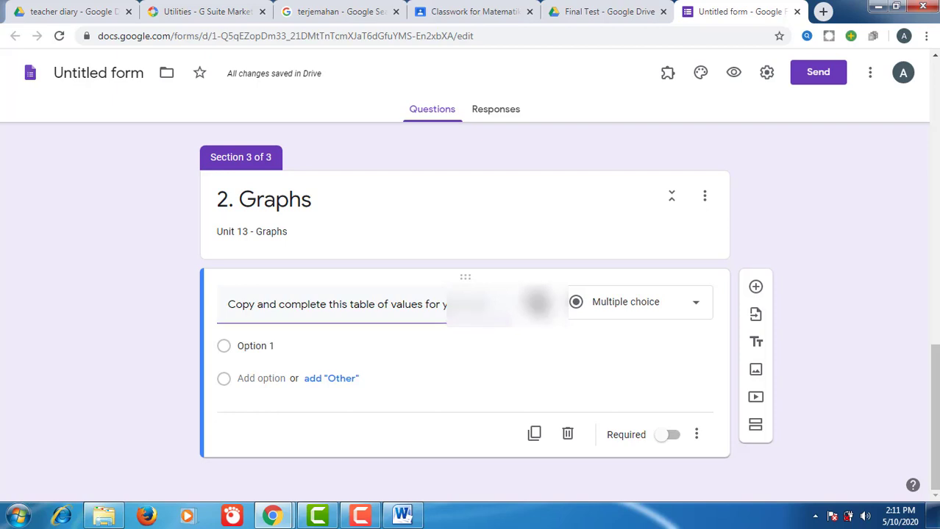
Insert the Maths-7-2 image from the PAS folder into the "Copy and complete this table of values" question
click(538, 304)
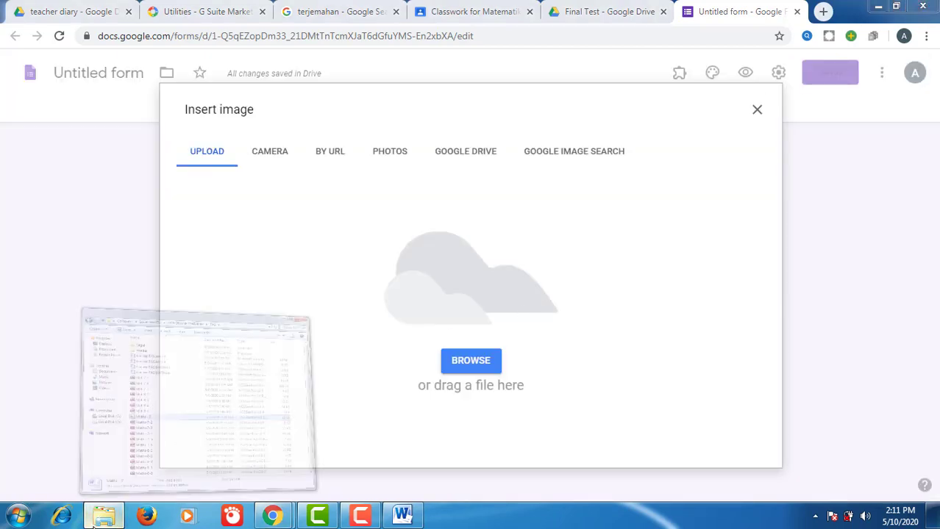
click(131, 464)
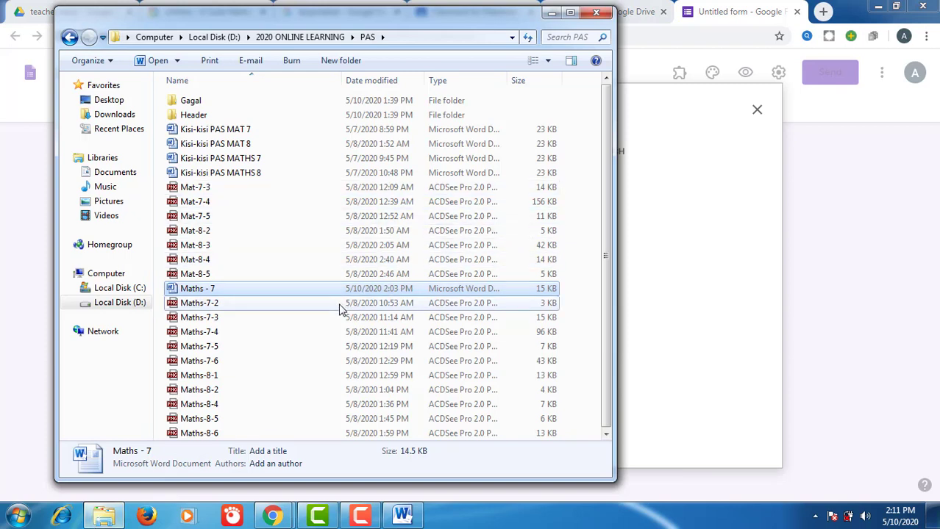
click(294, 304)
drag(285, 307, 710, 321)
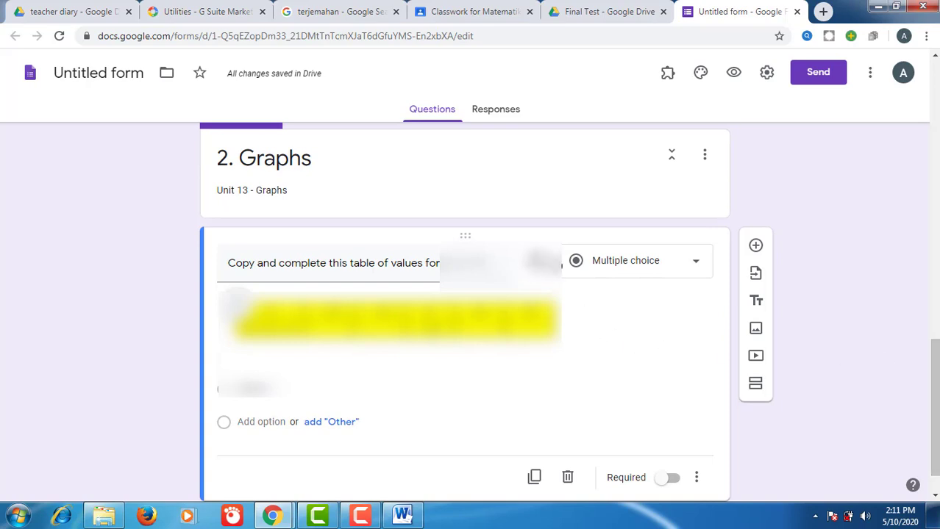
Change the table of values question to the File upload type and make it required
click(630, 263)
click(637, 278)
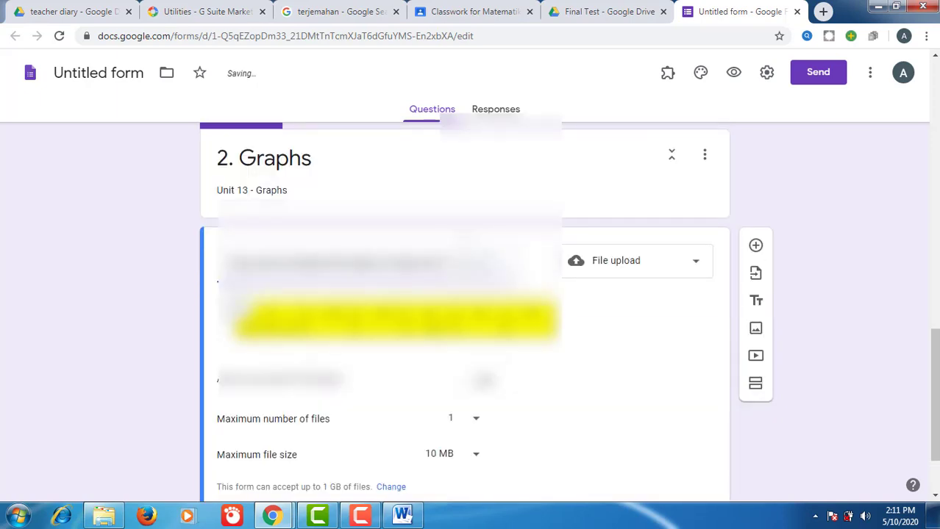
scroll(915, 385, down, 2)
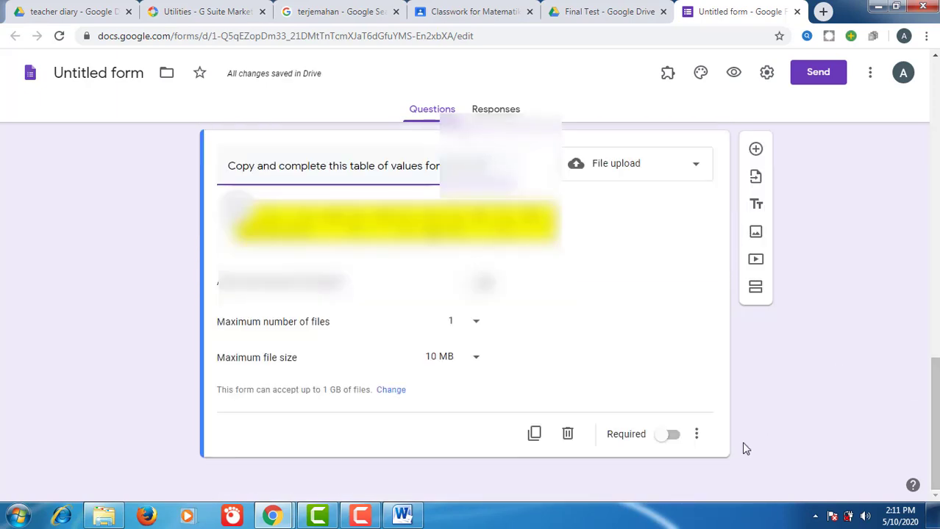
click(675, 436)
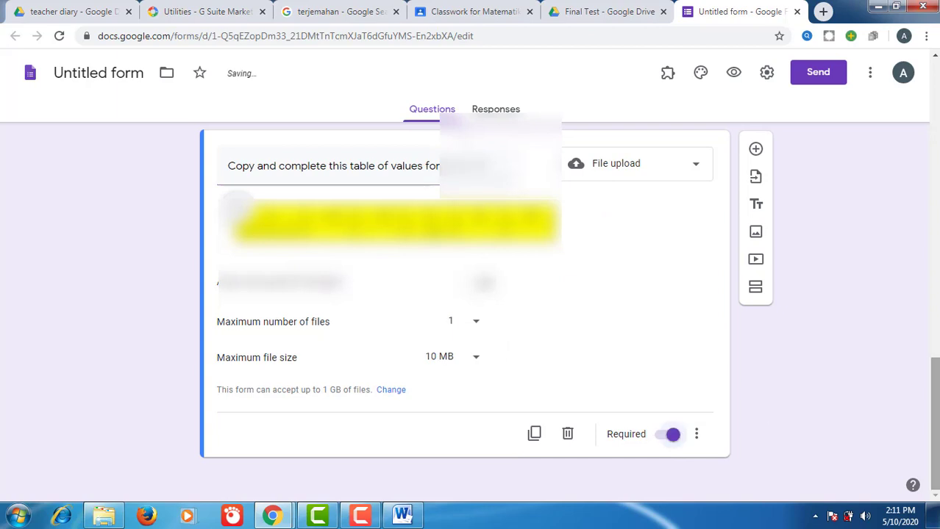
Add another question to the Graphs section with the next question text from the Maths - 7 Word document, as a File upload type
scroll(884, 309, up, 1)
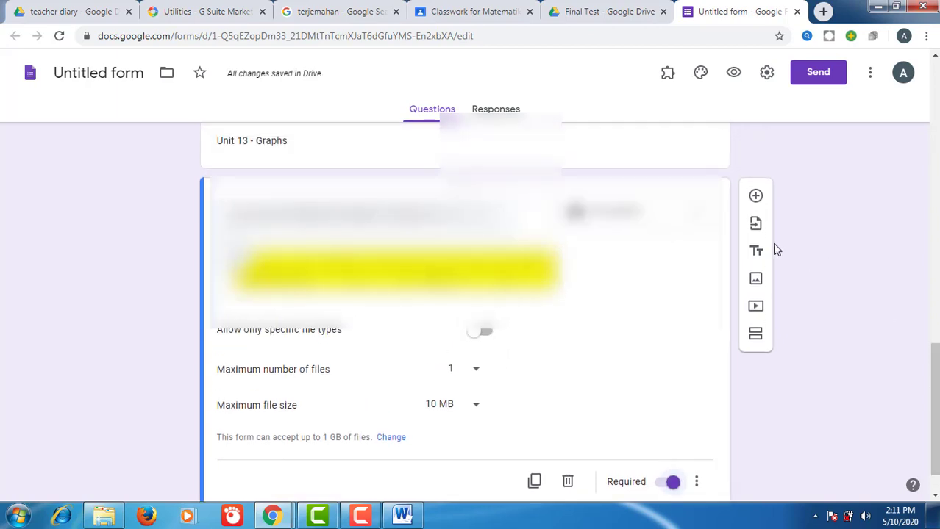
click(755, 196)
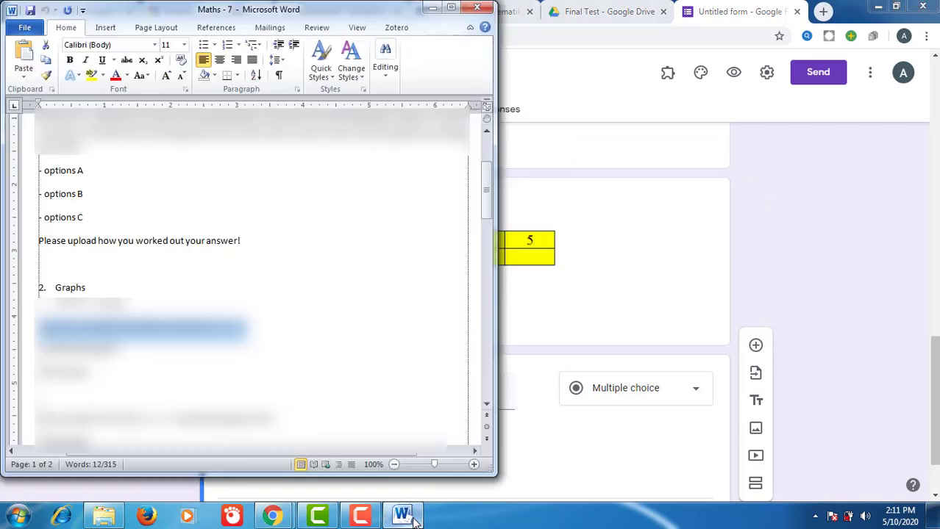
click(403, 516)
drag(39, 420, 274, 420)
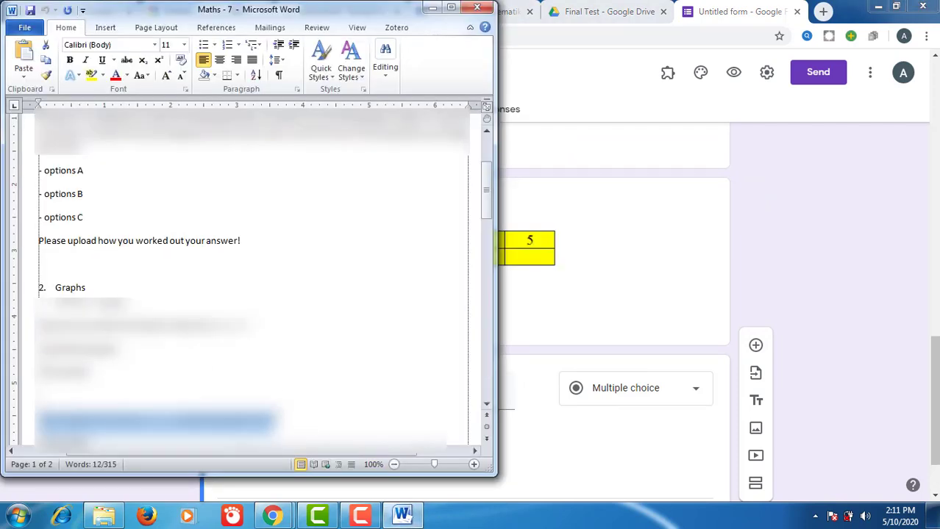
click(559, 426)
click(418, 395)
key(ctrl+v)
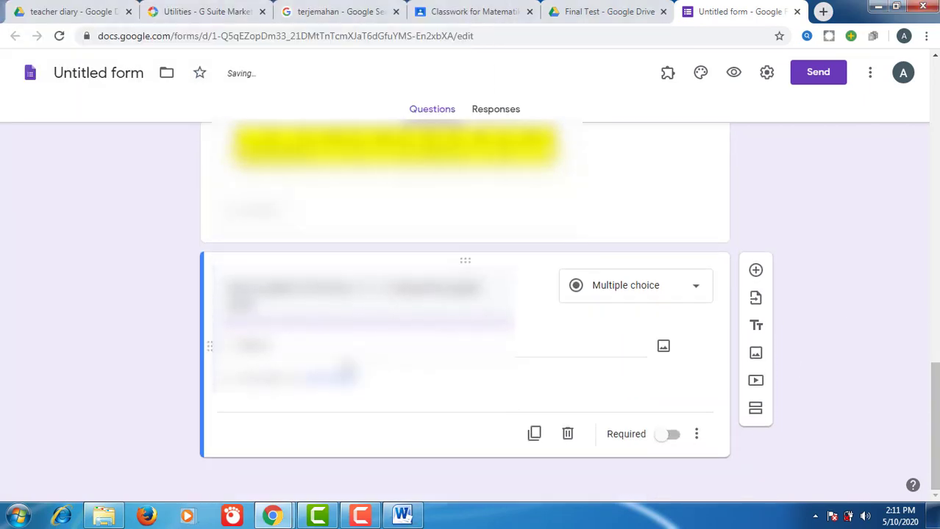
click(651, 286)
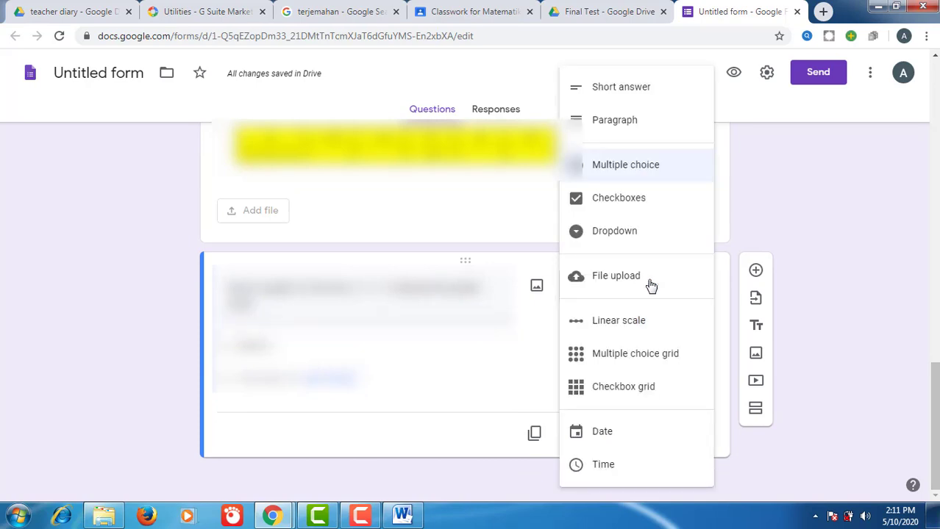
click(619, 287)
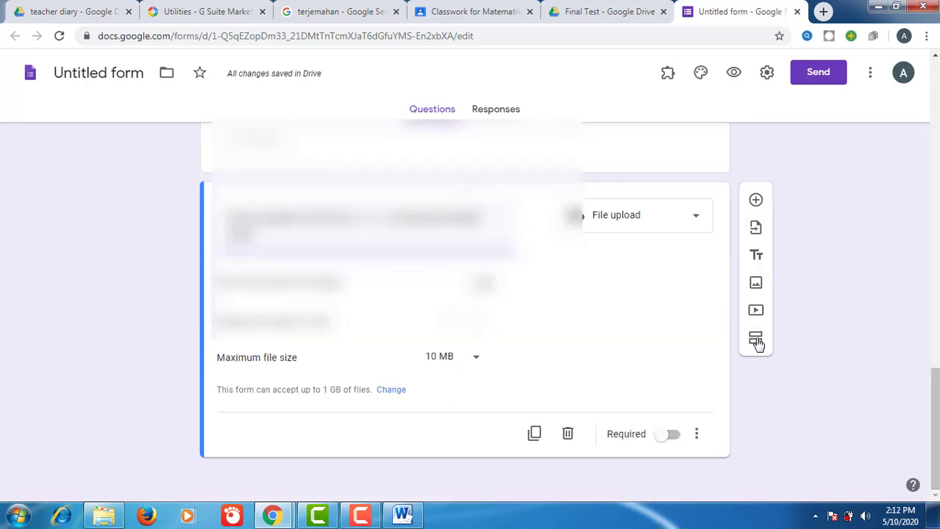
Add a new section titled "3. Time" with the description "Unit 15 - Time"
click(756, 339)
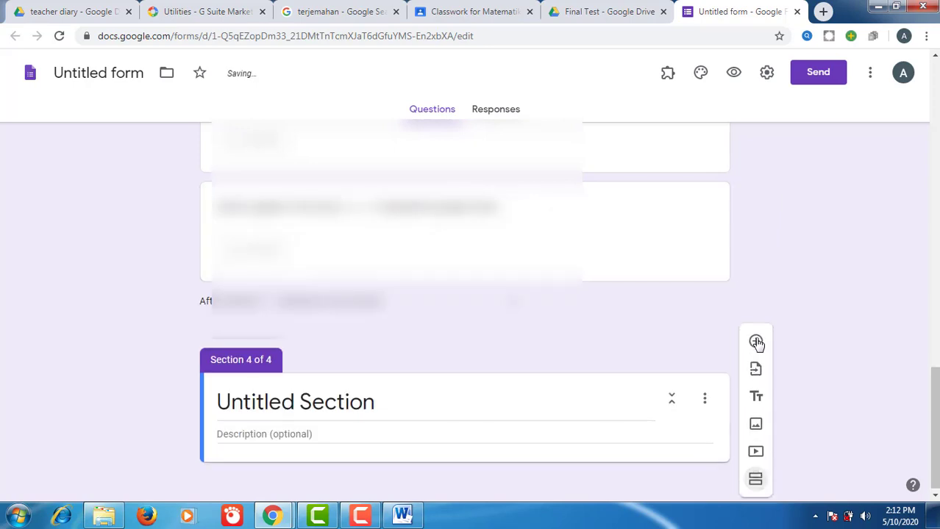
click(305, 410)
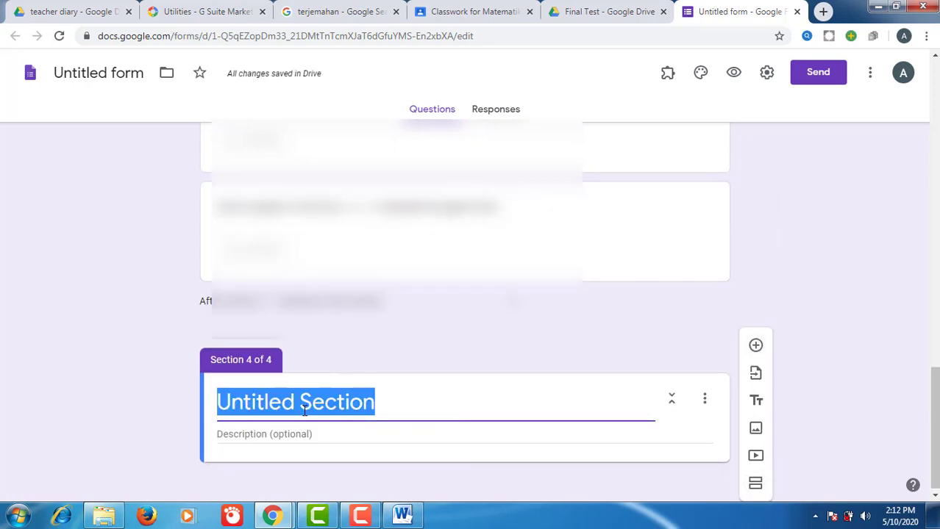
text(3)
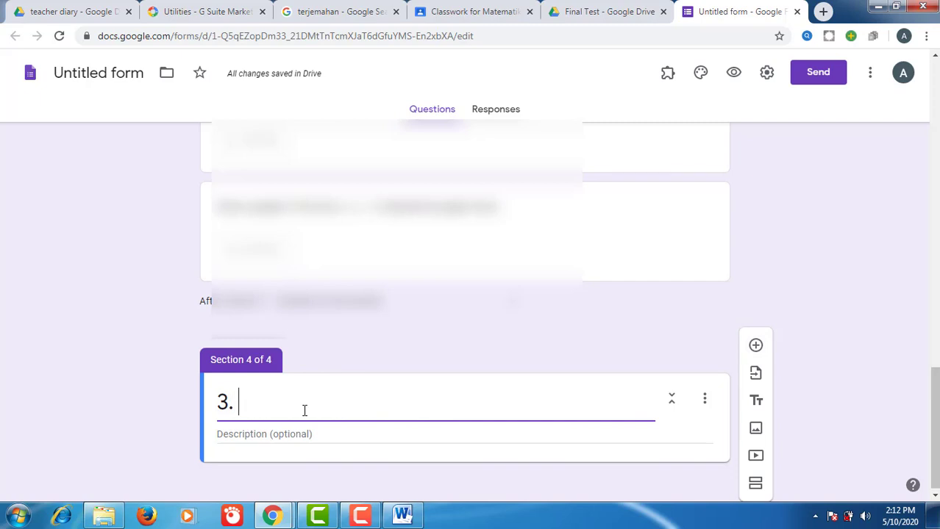
text(. T)
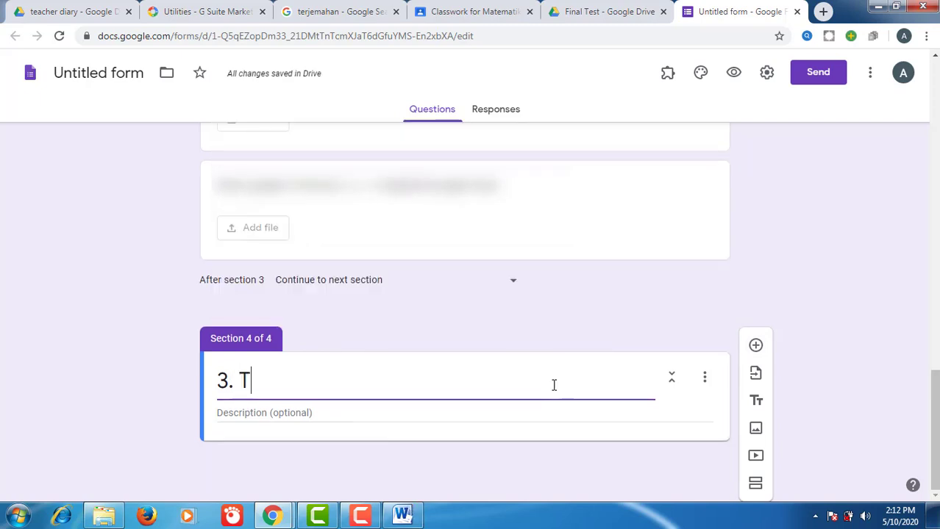
text(ime)
click(478, 415)
text(U)
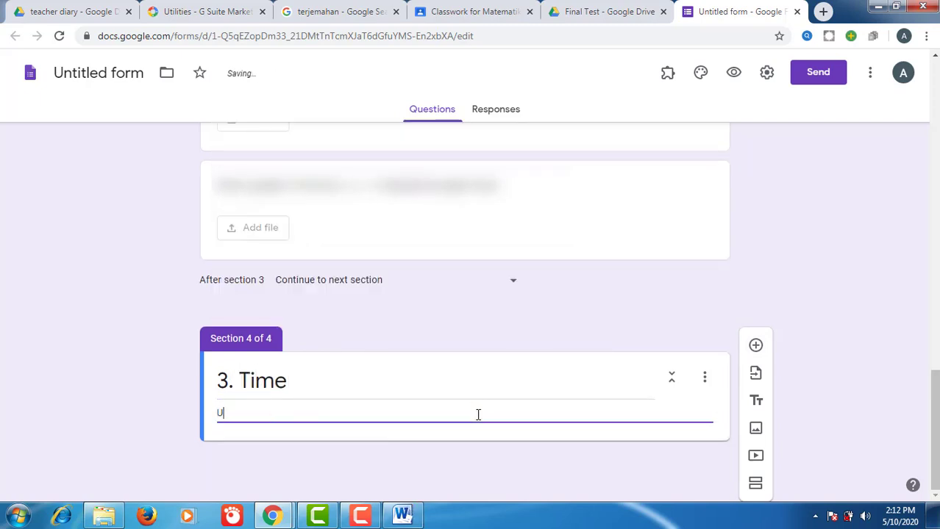
text(nit 15 -)
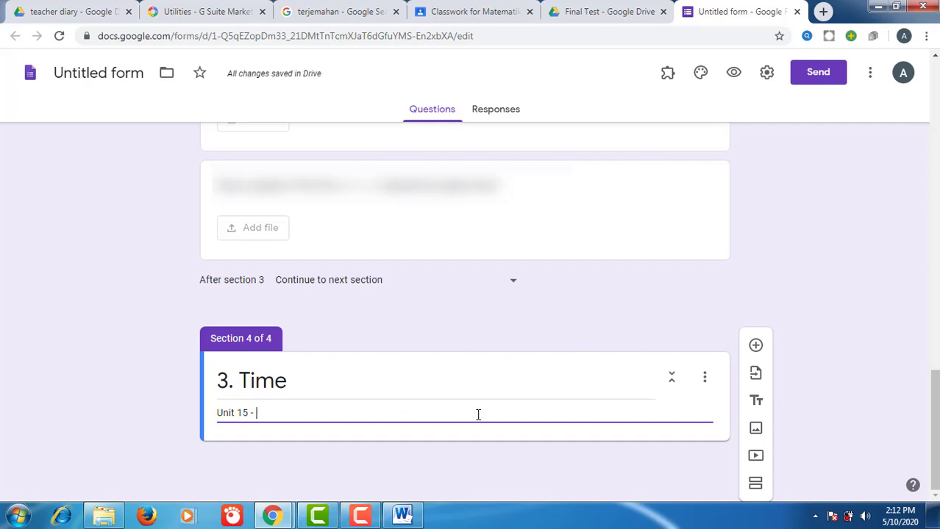
text( Time)
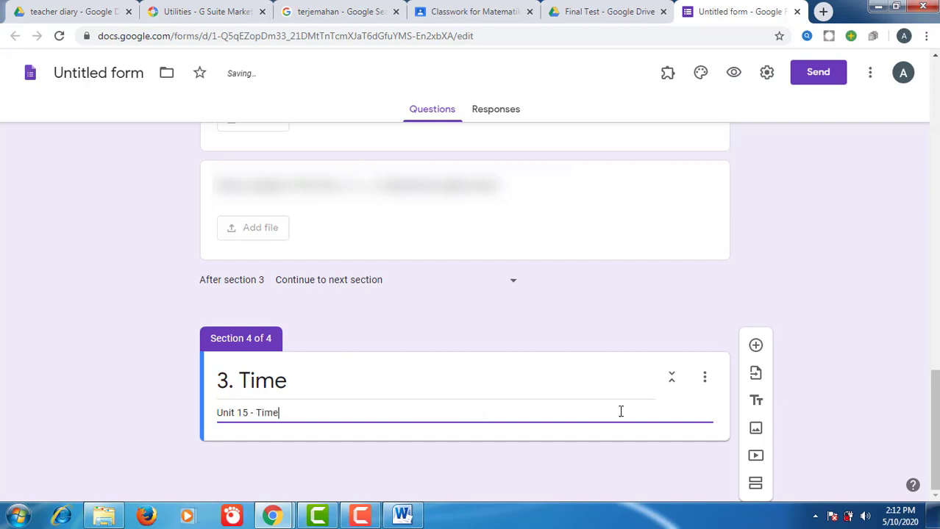
Add a question with its text to the Time section and insert the Maths-7-3 image from the PAS folder
click(758, 346)
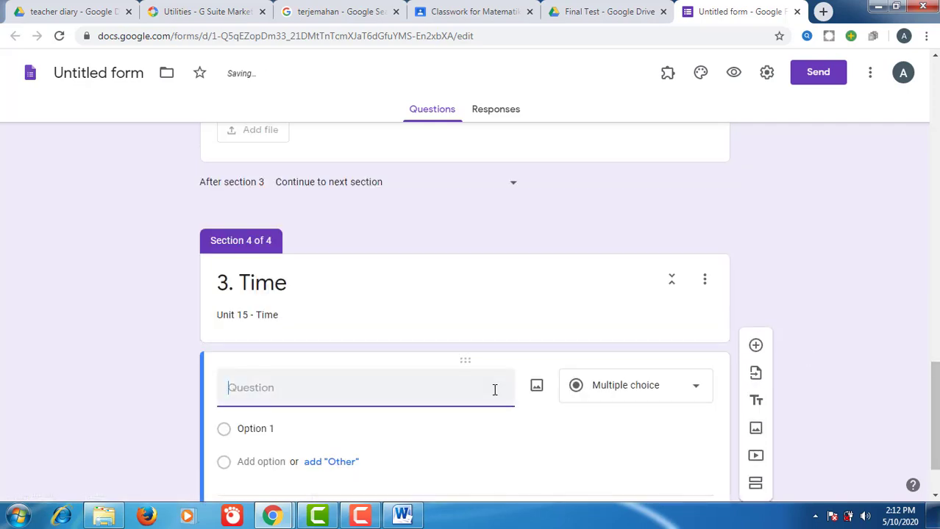
click(537, 387)
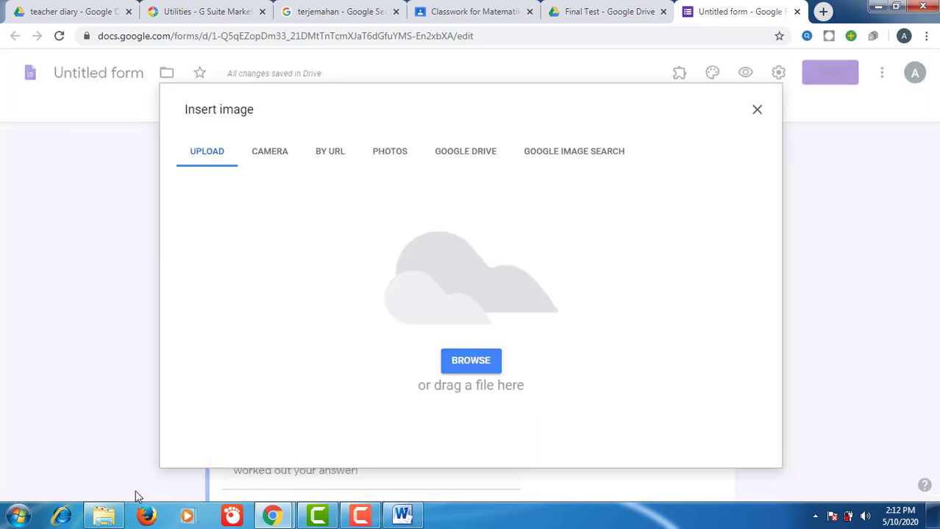
click(108, 514)
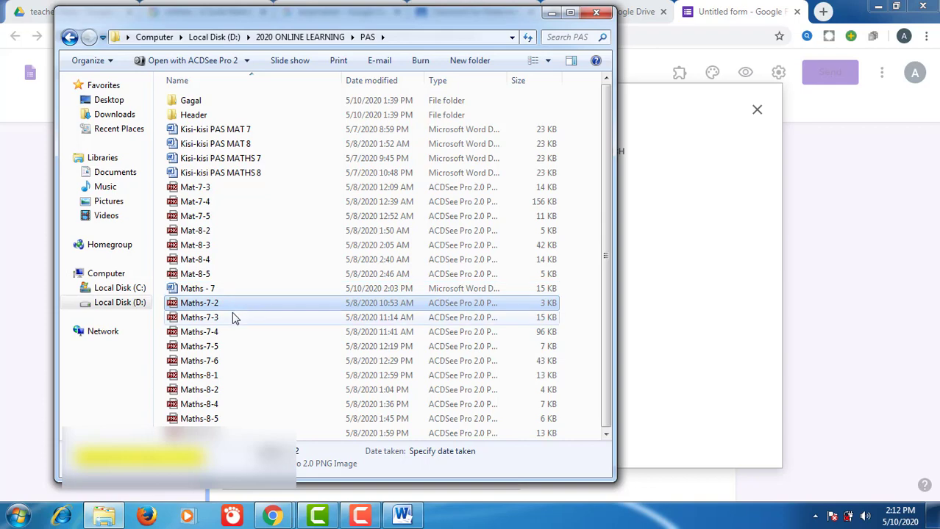
click(221, 317)
drag(220, 317, 657, 301)
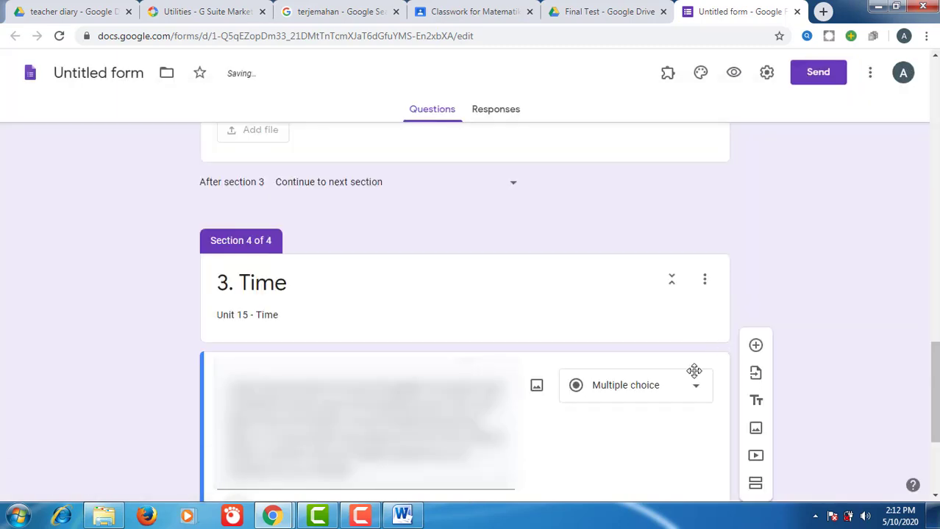
Change the Time section's question to the File upload type and make it required
click(648, 397)
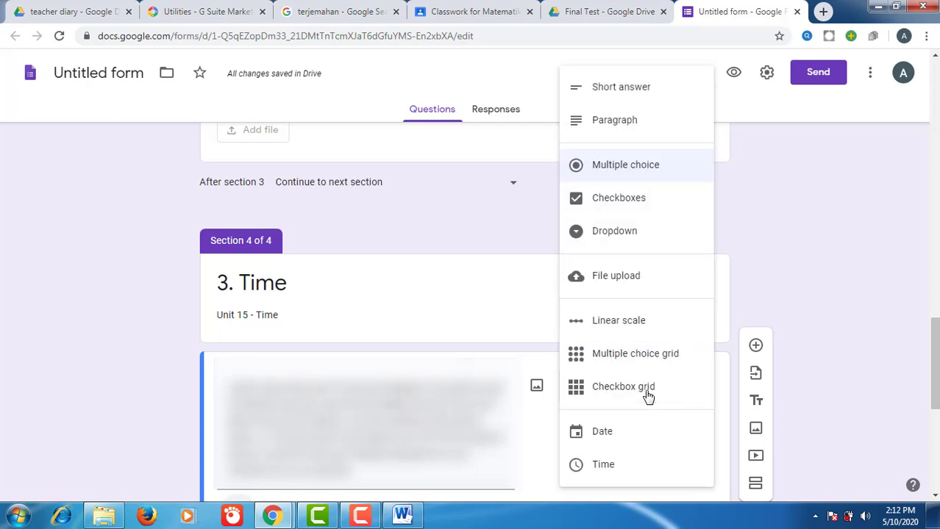
click(618, 278)
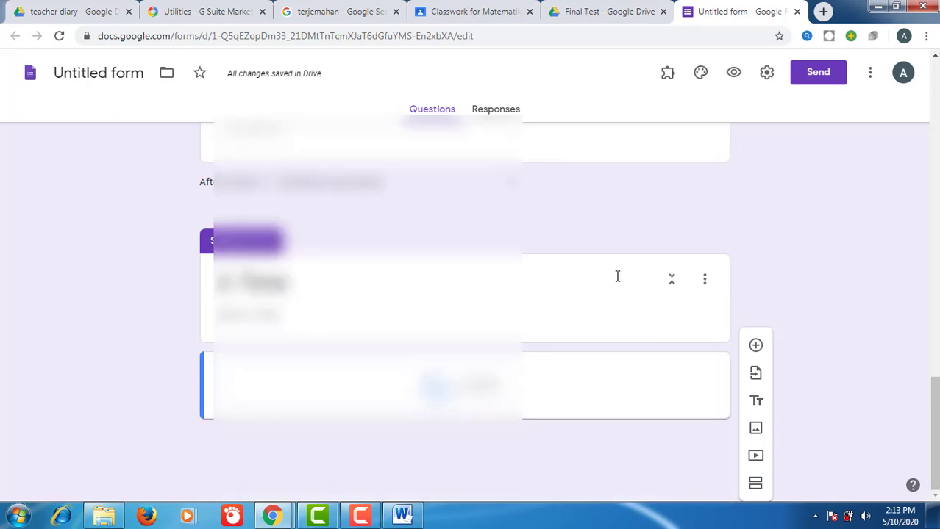
scroll(463, 309, down, 7)
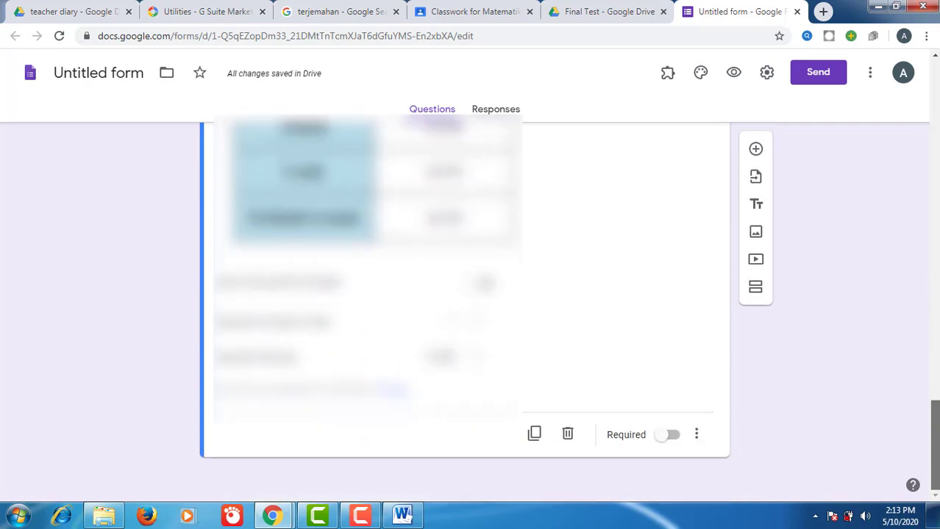
click(672, 437)
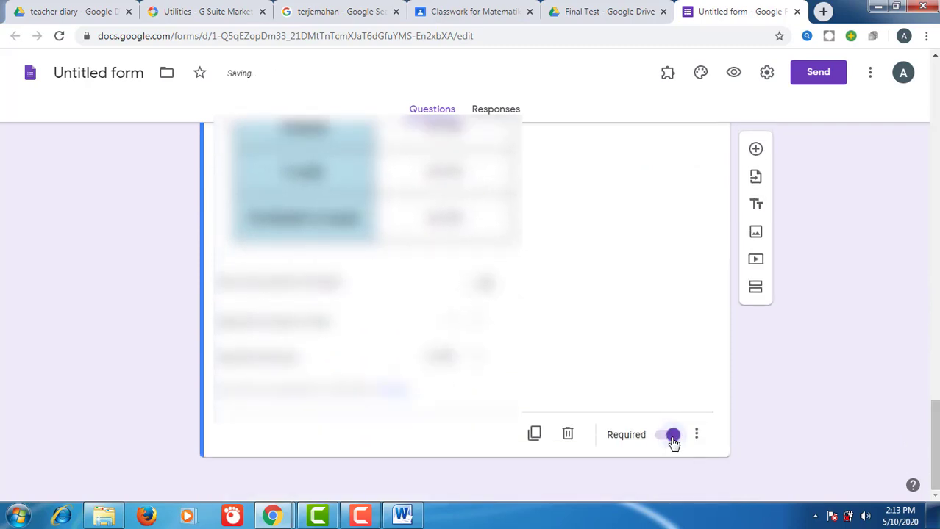
Open the Settings and Info window of the Control Accepting Responses add-on and dismiss its saved-setting message
scroll(856, 420, up, 5)
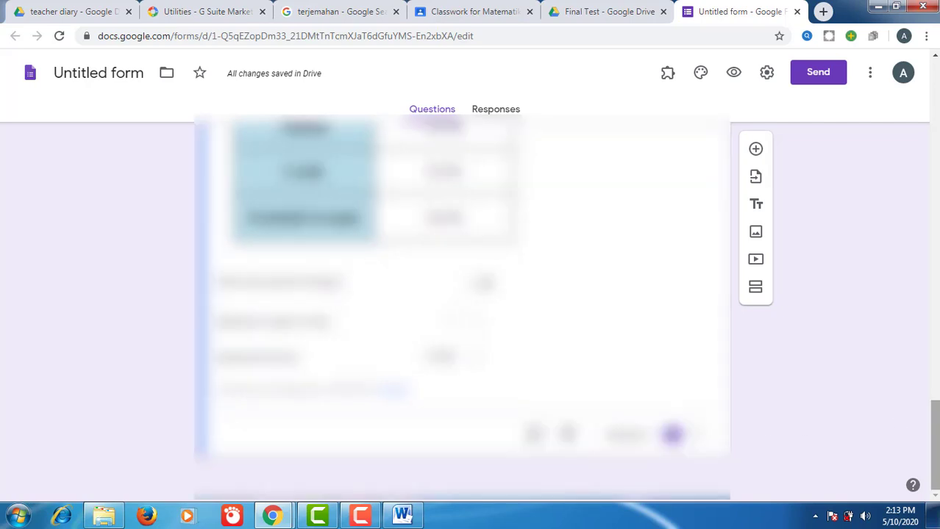
drag(936, 379, 936, 33)
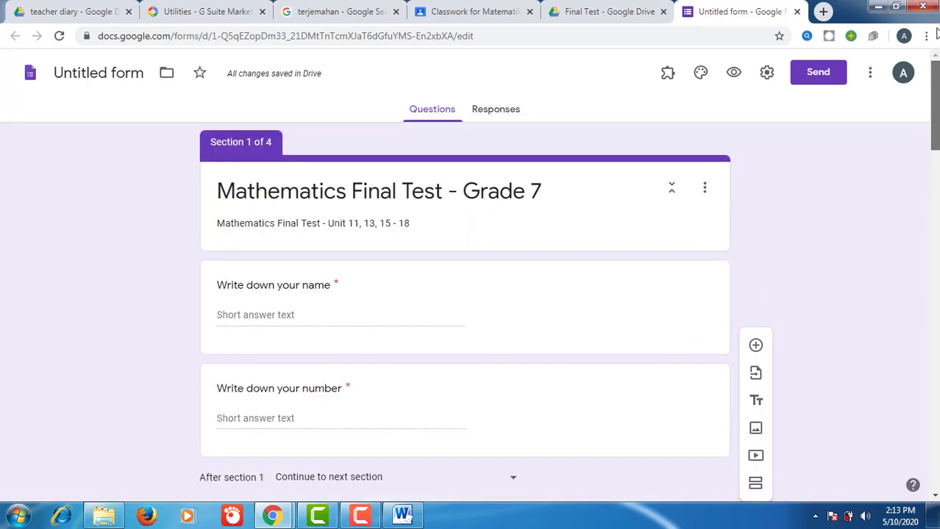
click(670, 76)
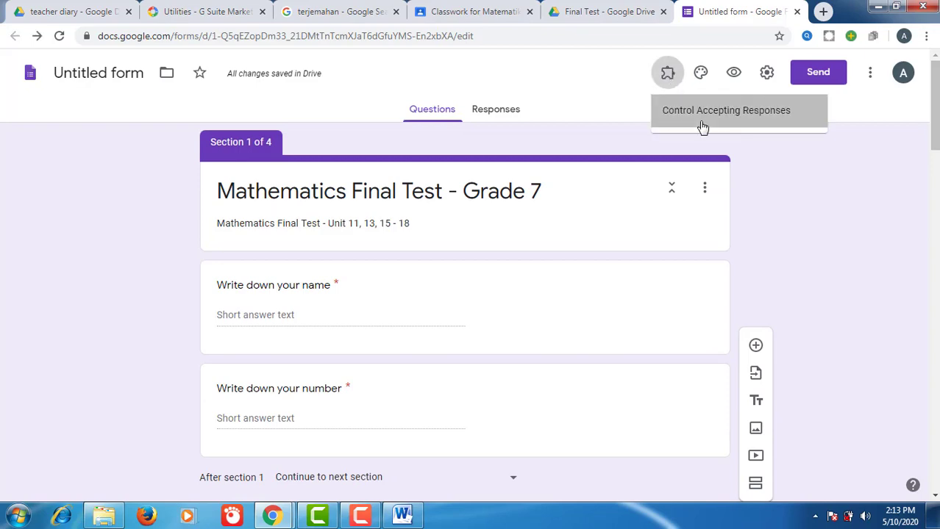
click(702, 125)
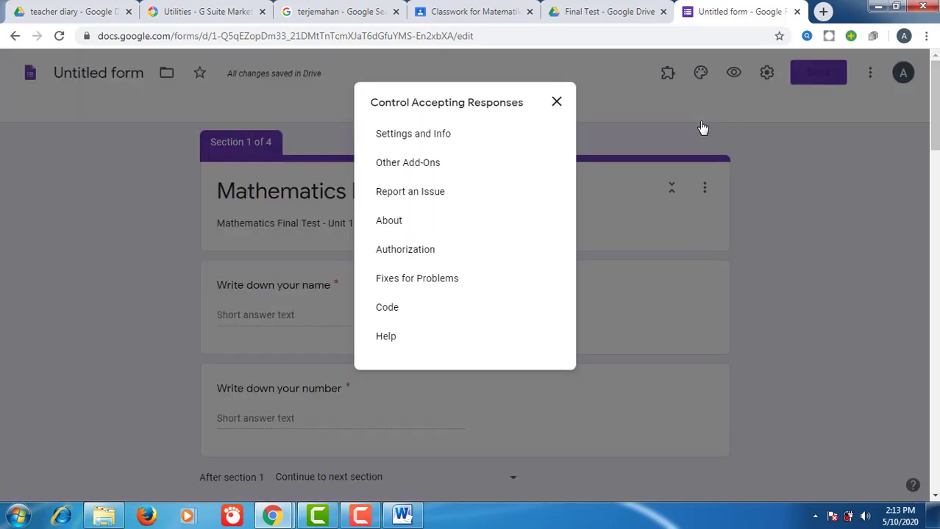
click(435, 143)
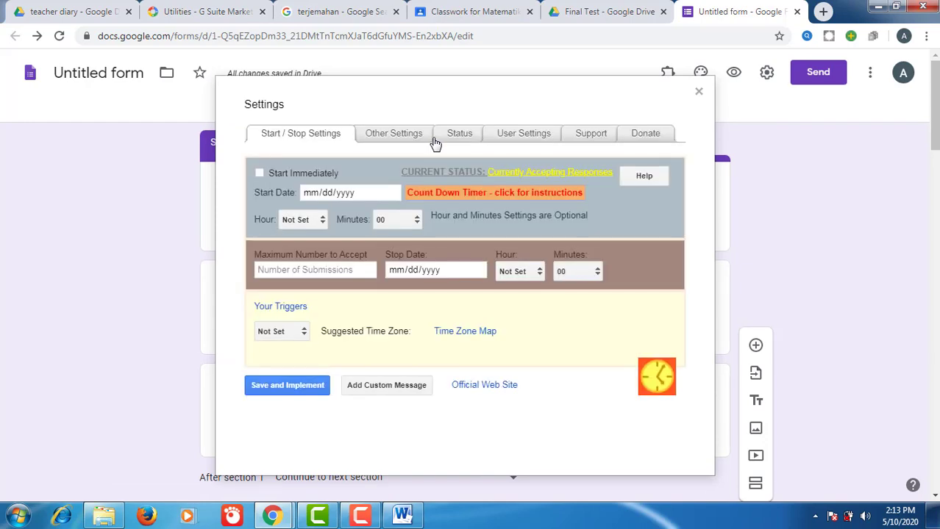
click(309, 192)
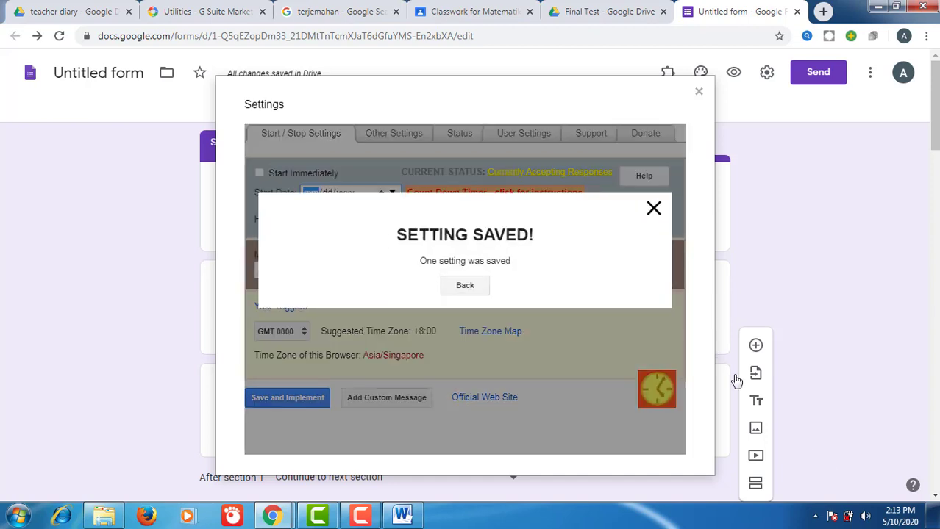
click(653, 208)
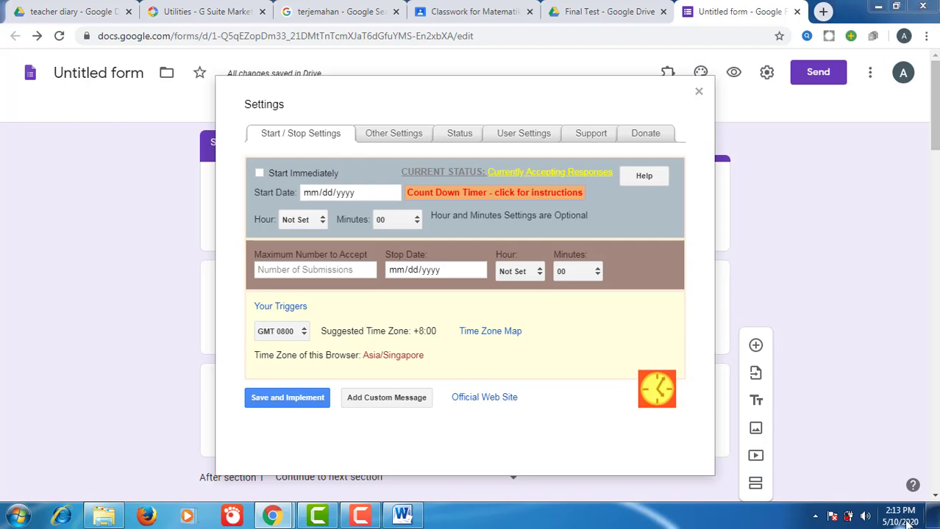
Check the calendar and set the form to start accepting responses on 05/15/2020 at 9 AM, minute 30
click(903, 520)
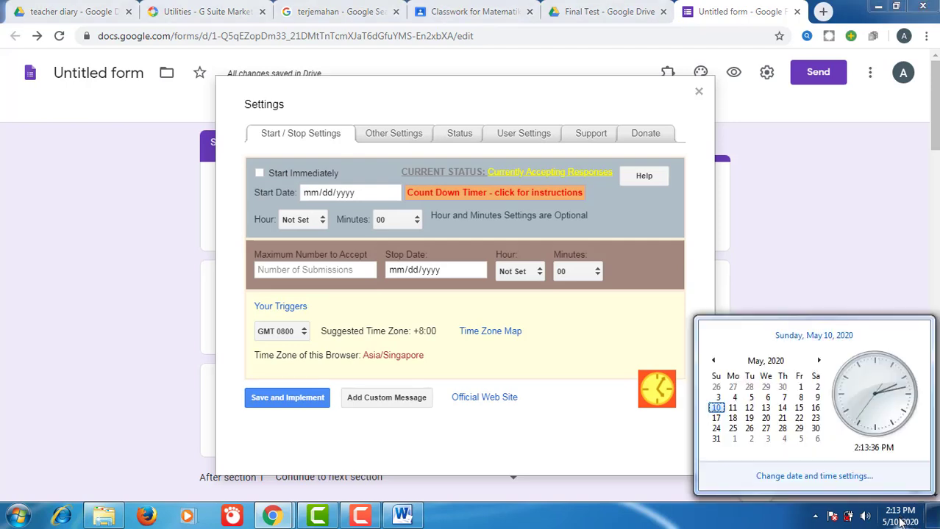
click(901, 521)
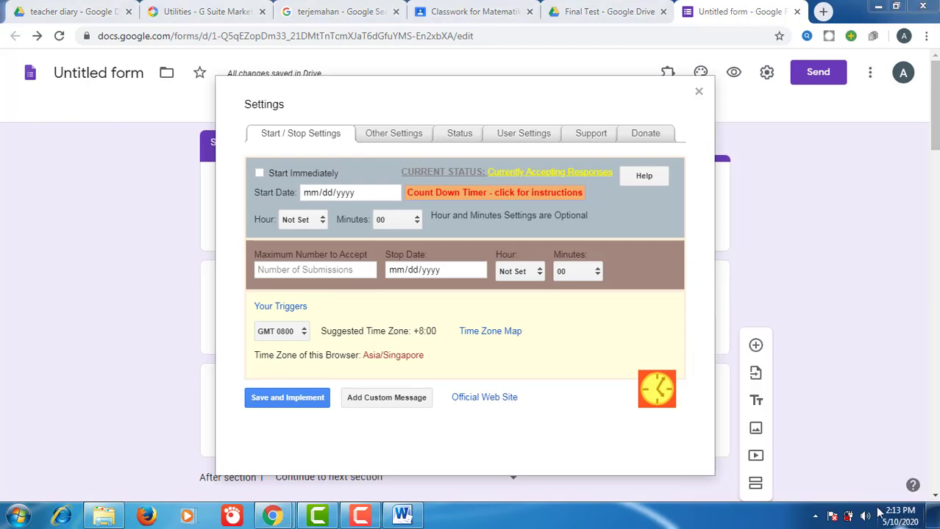
click(317, 192)
text(05/)
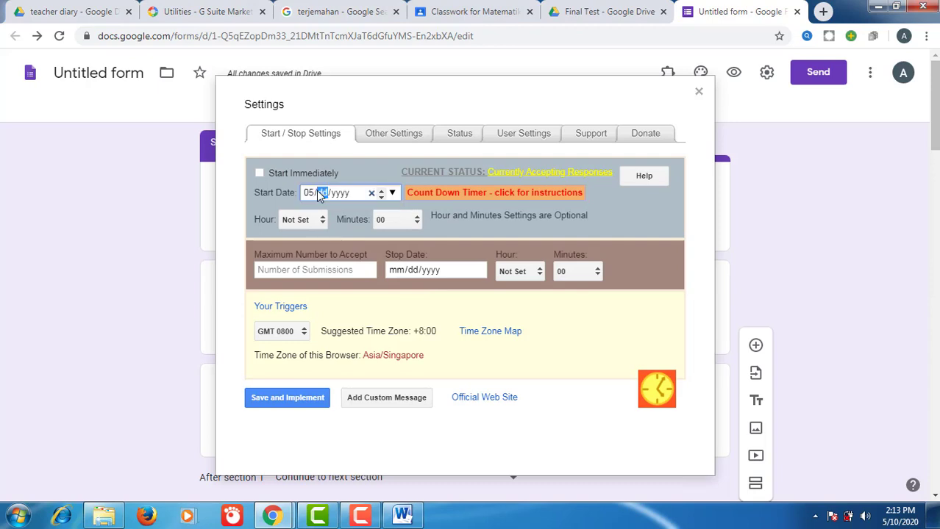
text(15/2020)
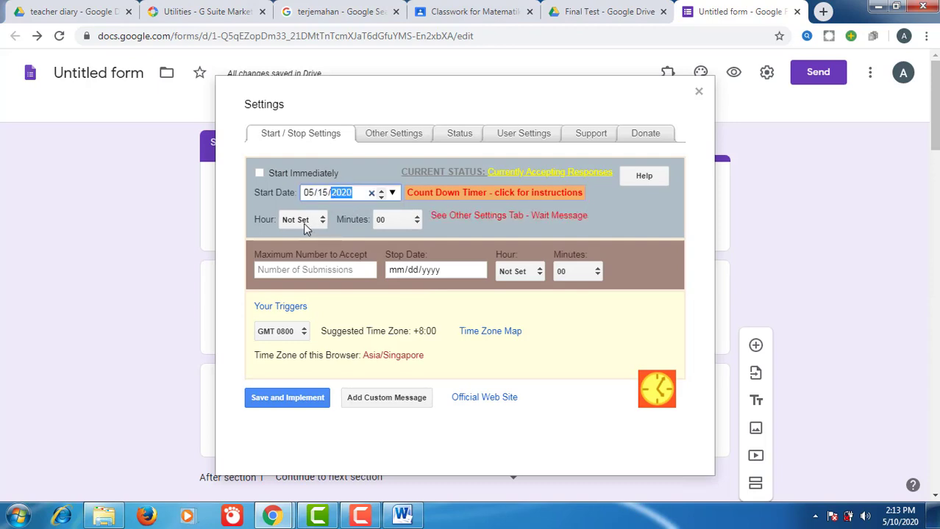
click(303, 225)
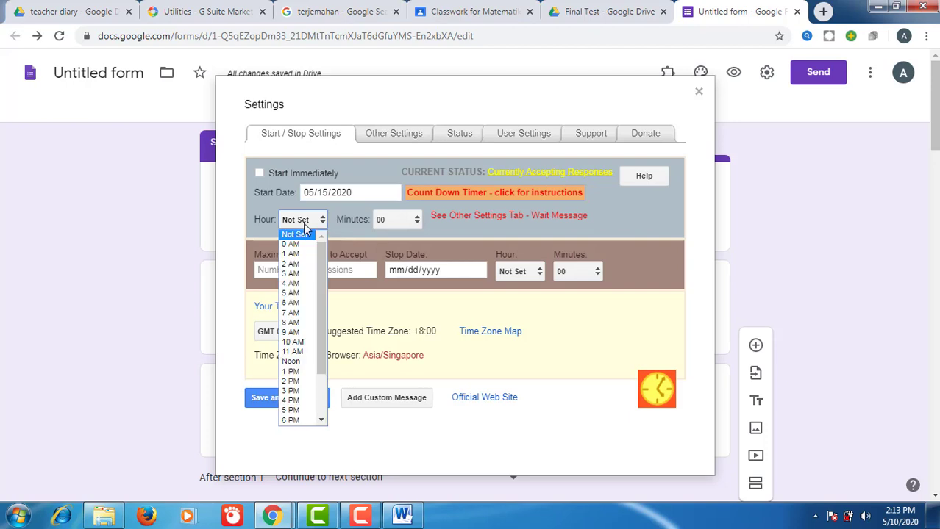
click(297, 335)
click(404, 220)
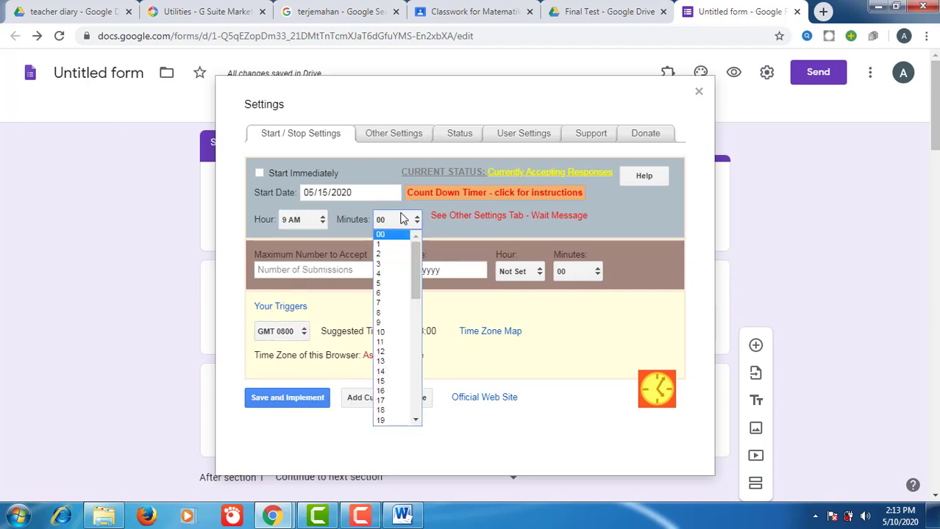
click(416, 385)
click(394, 357)
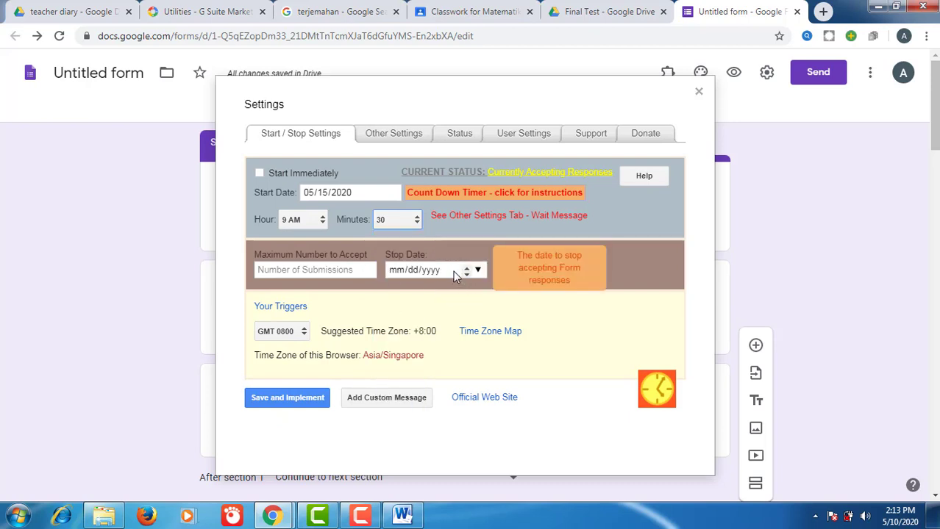
Set the form to stop accepting responses on 05/15/2020 at 10 AM, minute 30
click(396, 273)
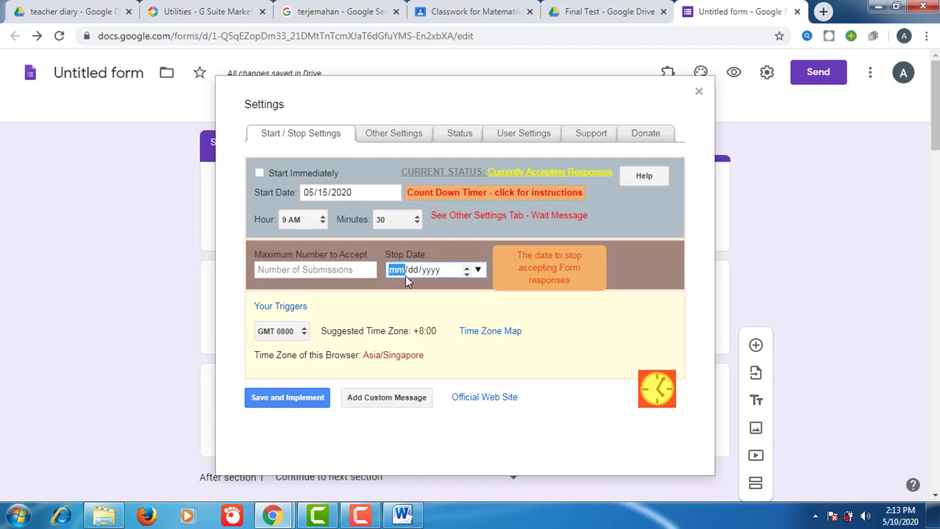
text(05/15/)
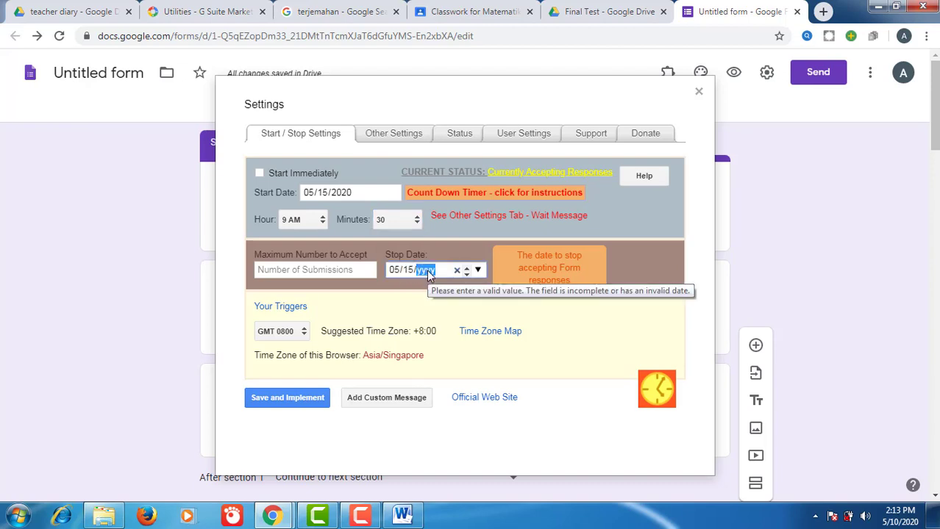
text(2020)
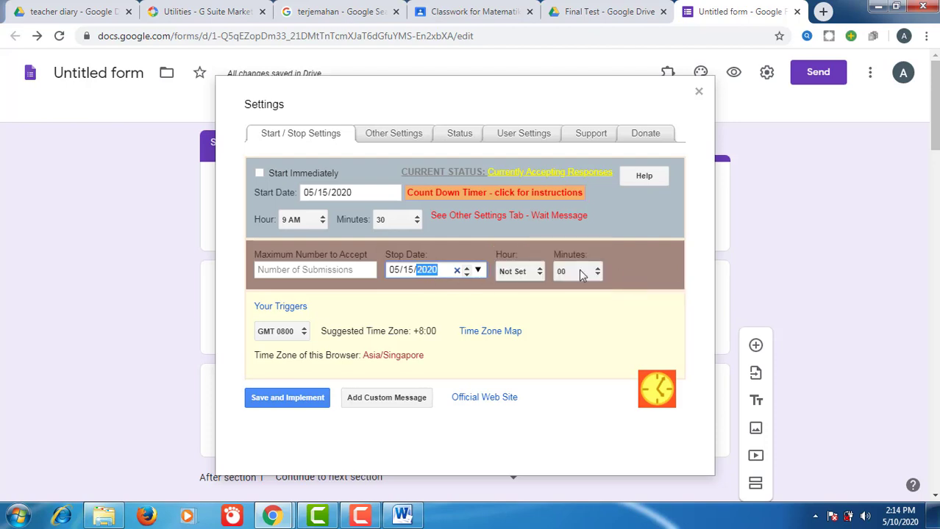
click(538, 273)
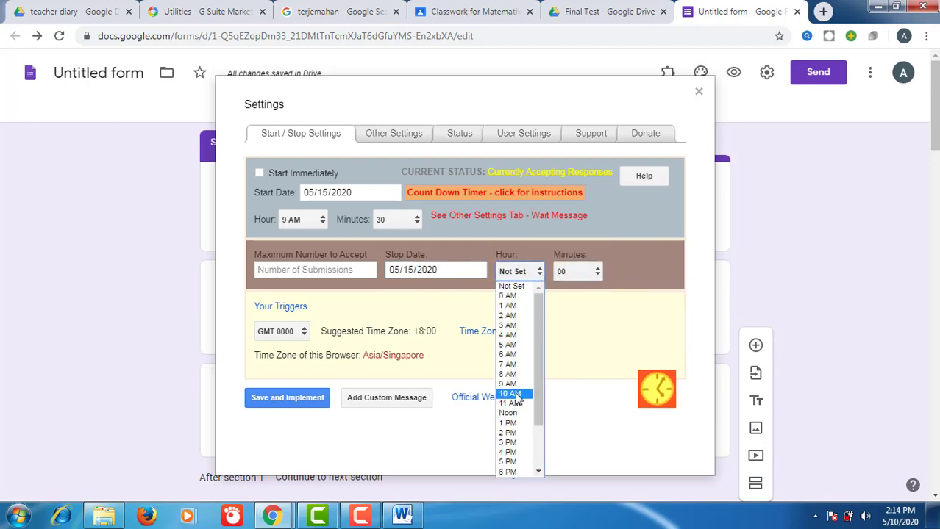
click(518, 393)
click(579, 272)
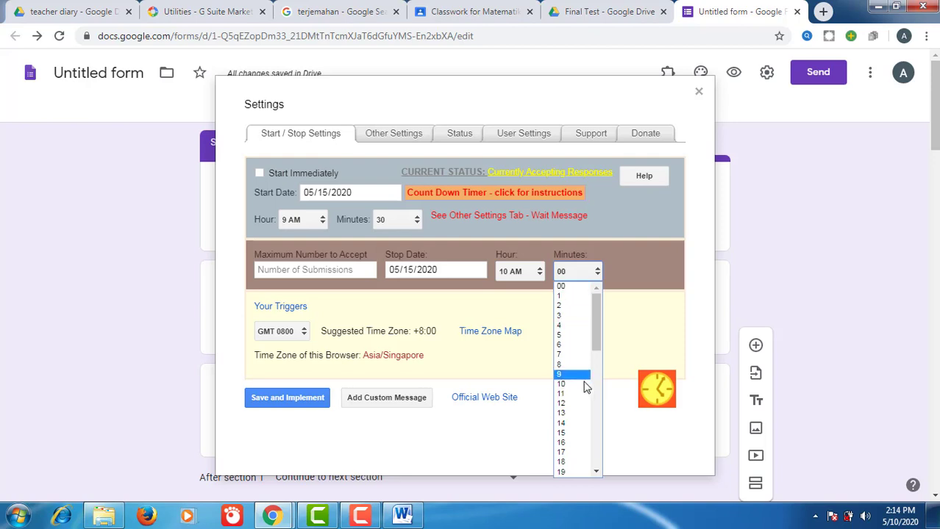
scroll(595, 405, down, 4)
scroll(597, 410, down, 2)
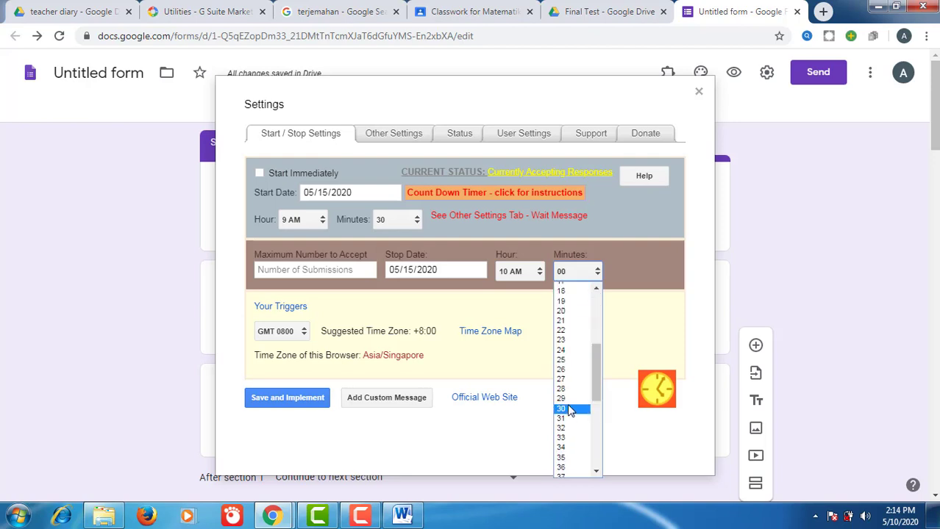
click(570, 410)
Save and implement the response schedule, then close the add-on settings
click(287, 404)
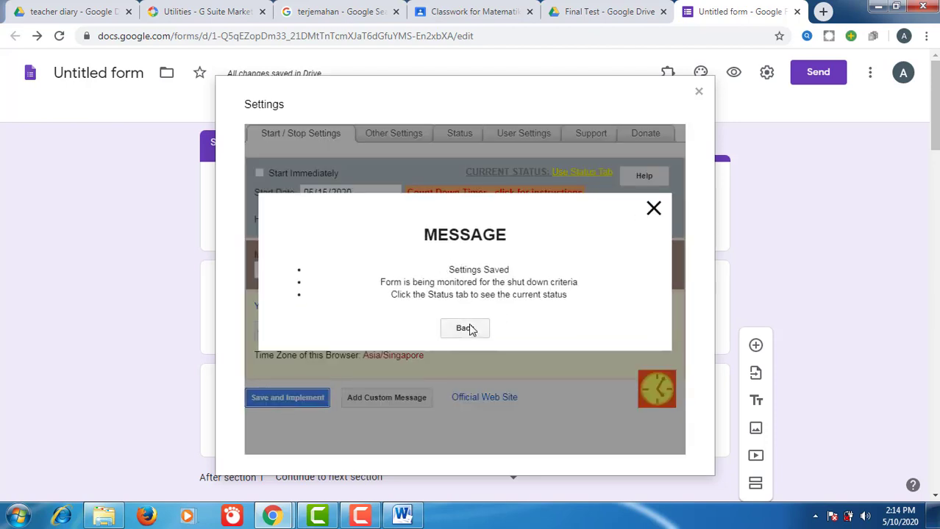
click(471, 331)
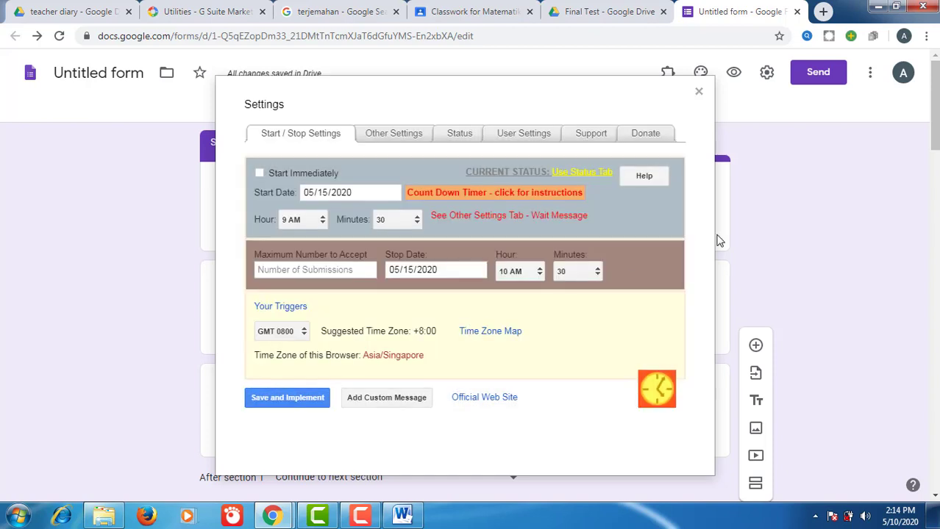
click(698, 95)
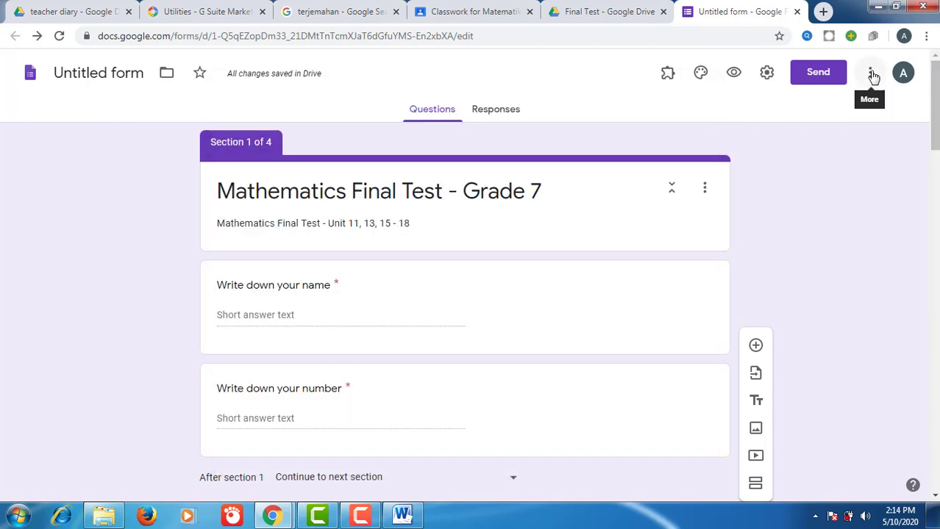
Upload the MATH 7 FIX HEADER image from the PAS folder's Header subfolder as the form's theme header image
click(700, 77)
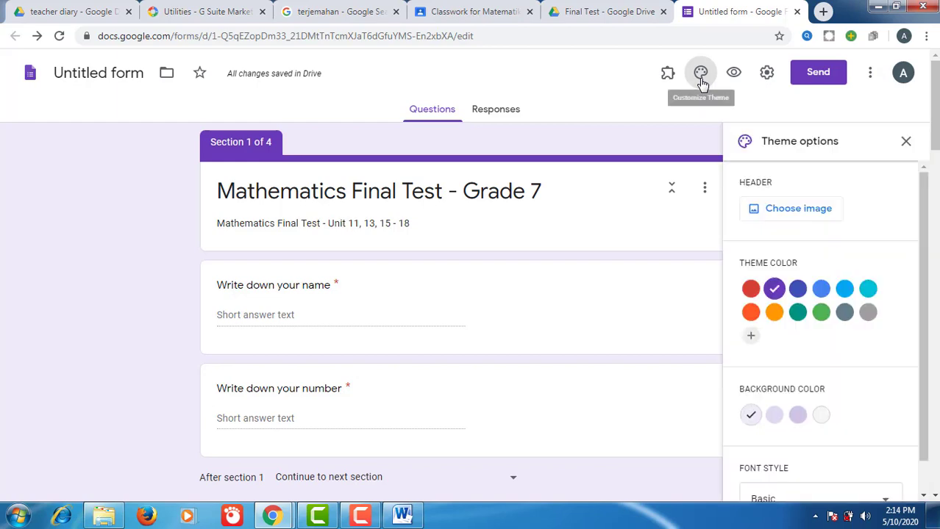
click(799, 211)
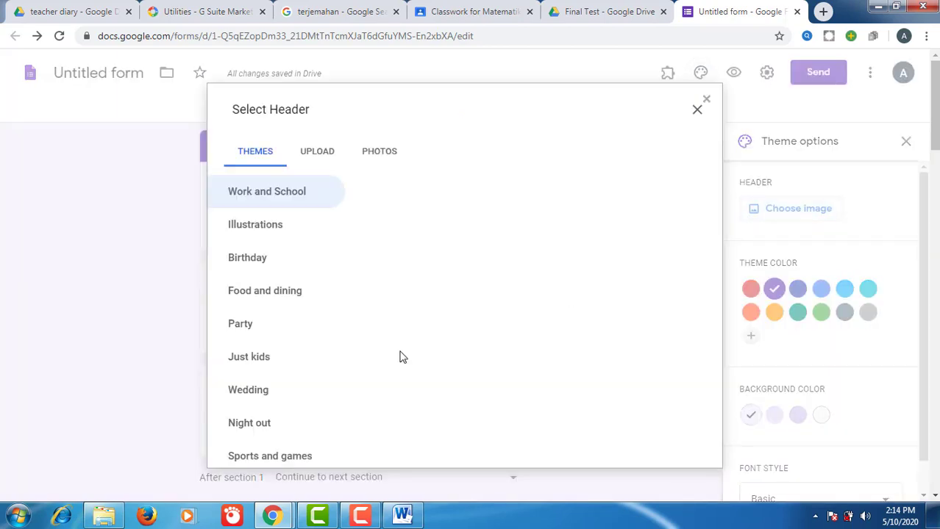
click(104, 517)
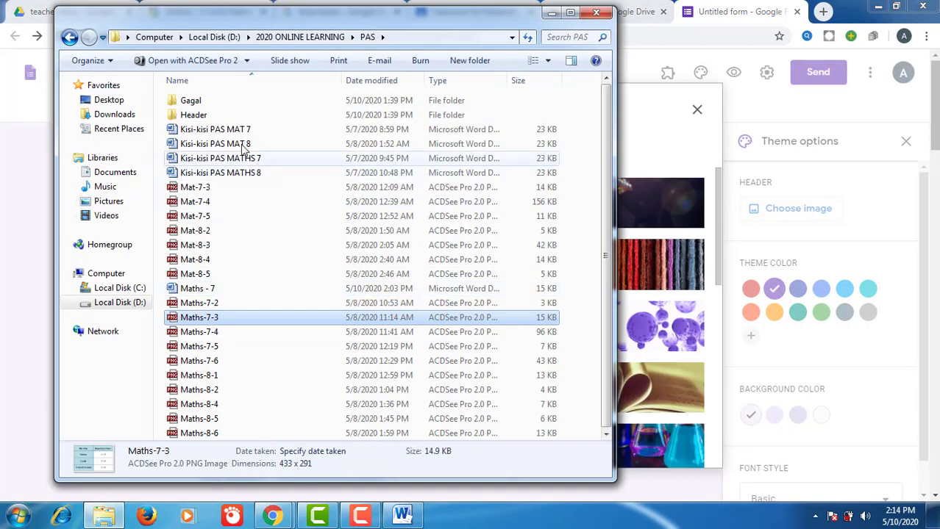
click(226, 117)
double_click(228, 119)
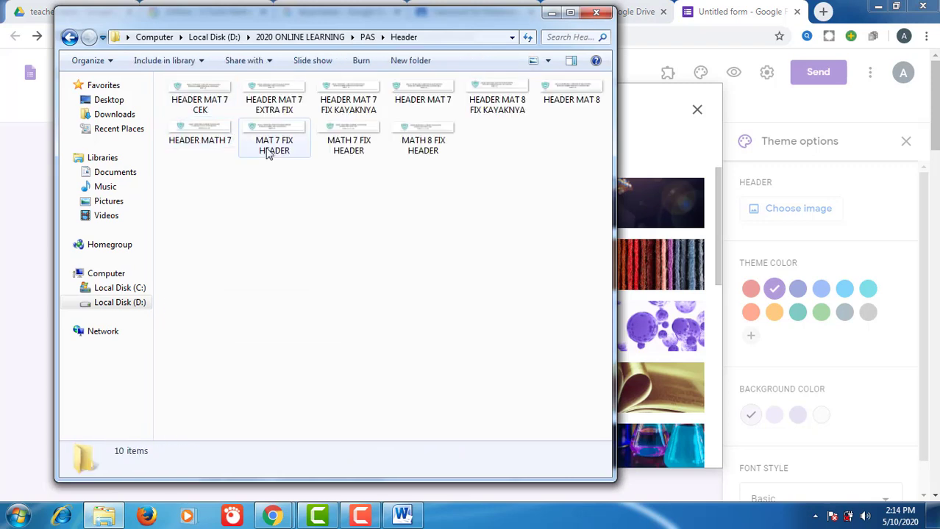
click(340, 148)
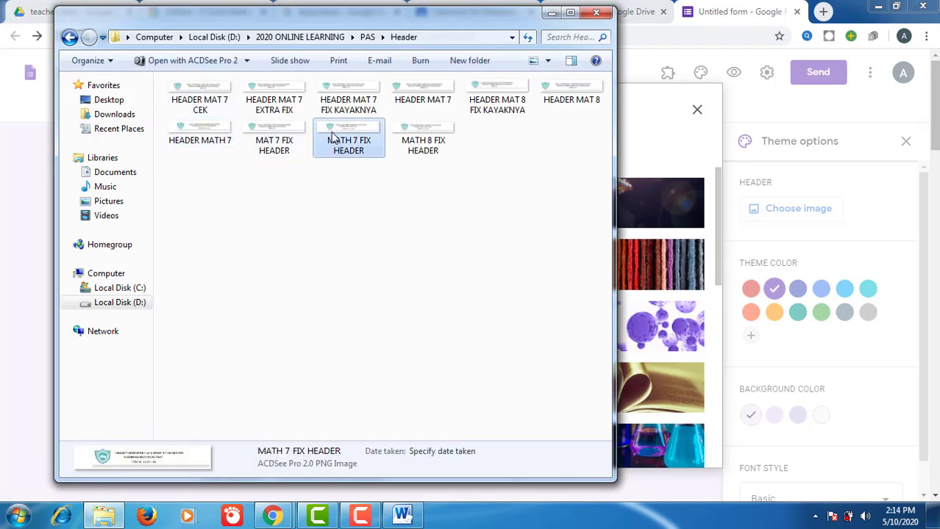
click(653, 146)
click(306, 161)
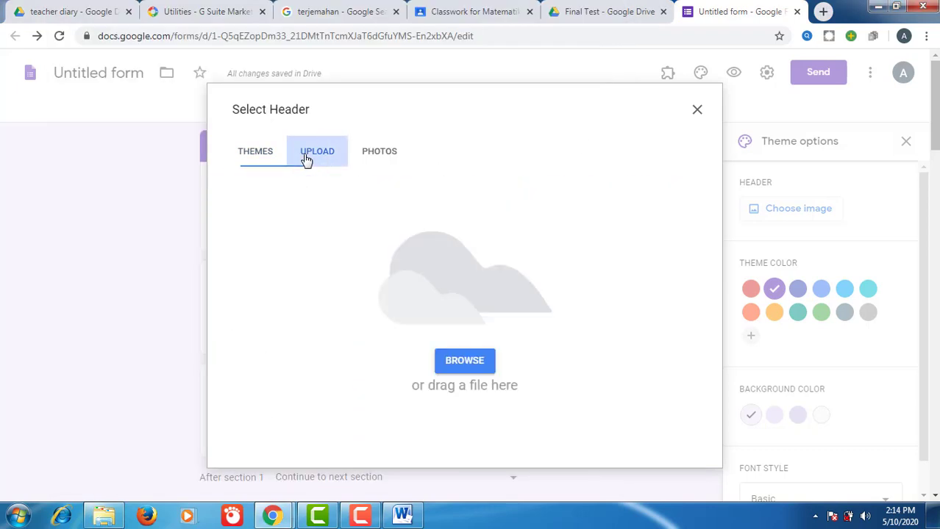
click(103, 515)
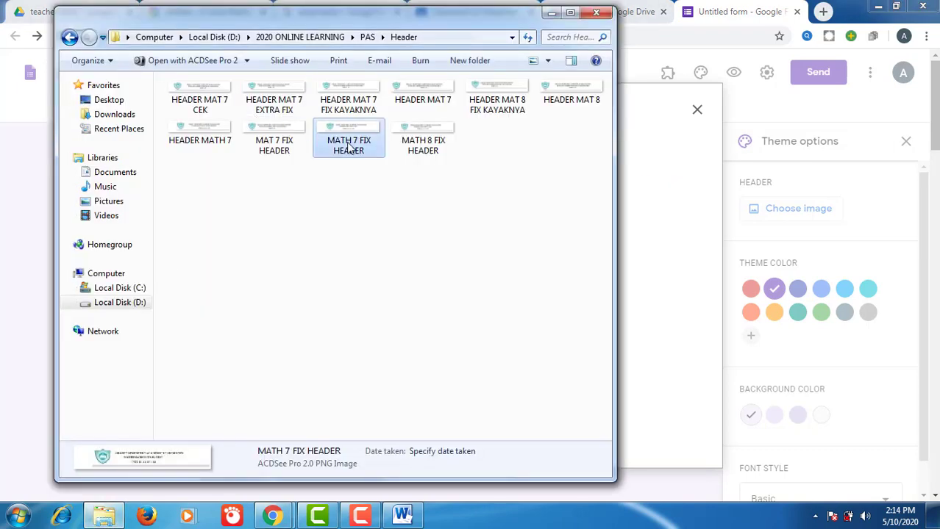
drag(349, 147, 660, 268)
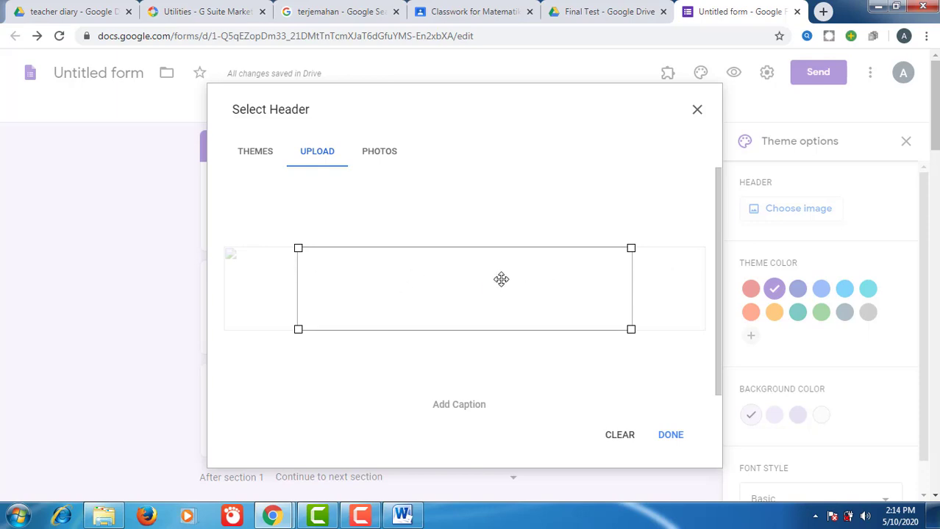
Shift the header image's crop area slightly, apply the image as the form header and close the theme options
drag(504, 278, 498, 281)
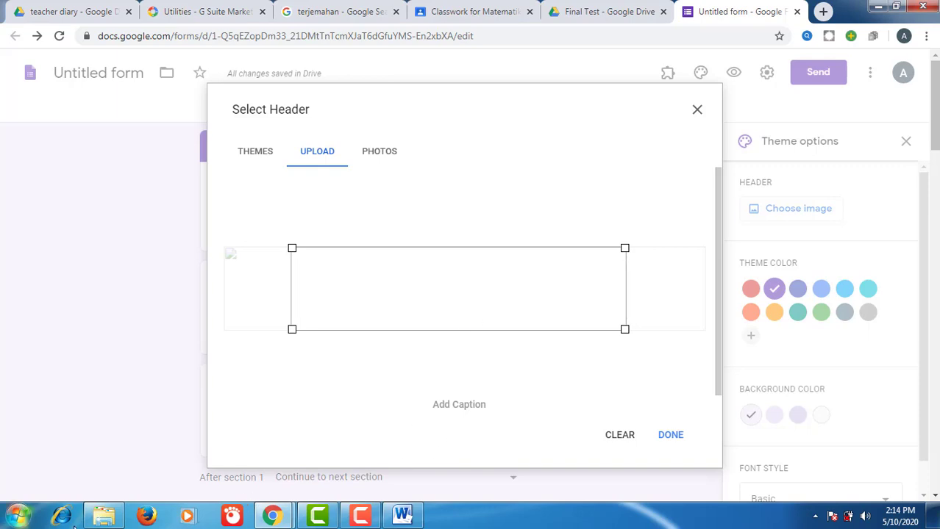
mouse_move(103, 515)
mouse_move(111, 472)
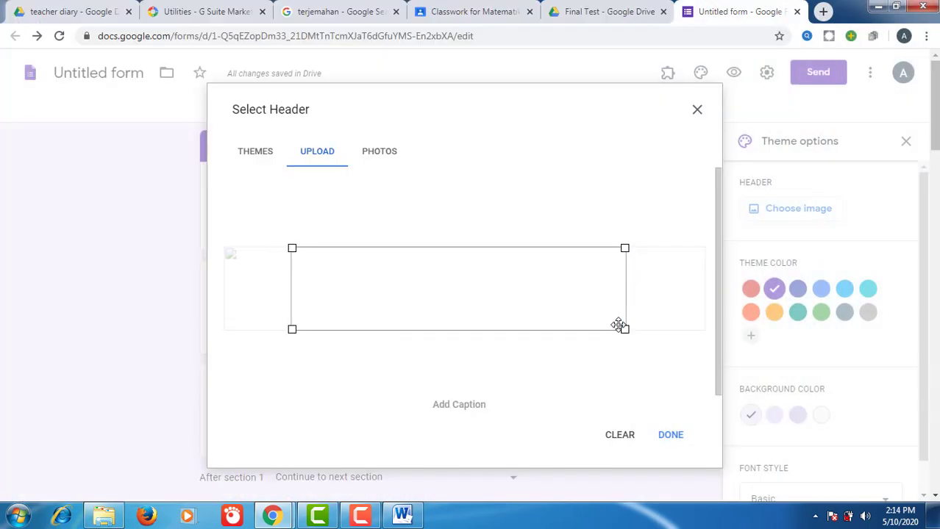
click(668, 441)
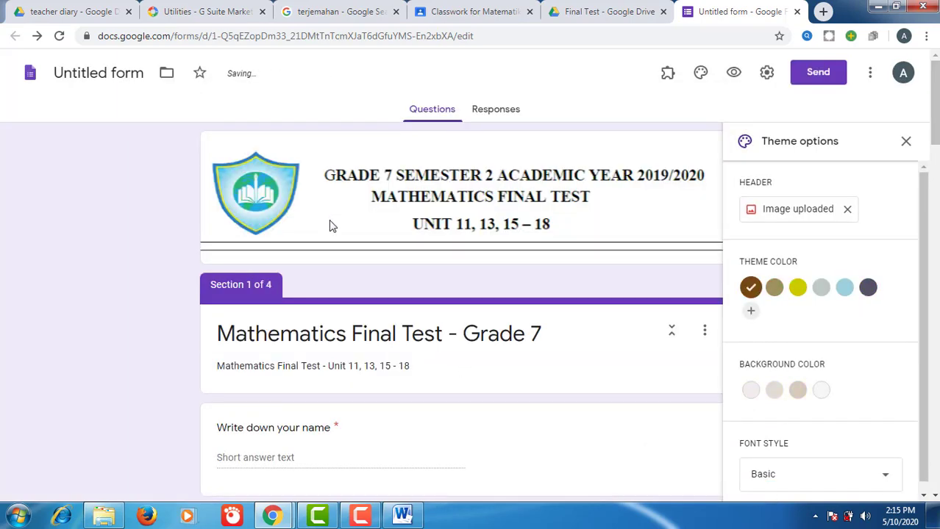
click(908, 142)
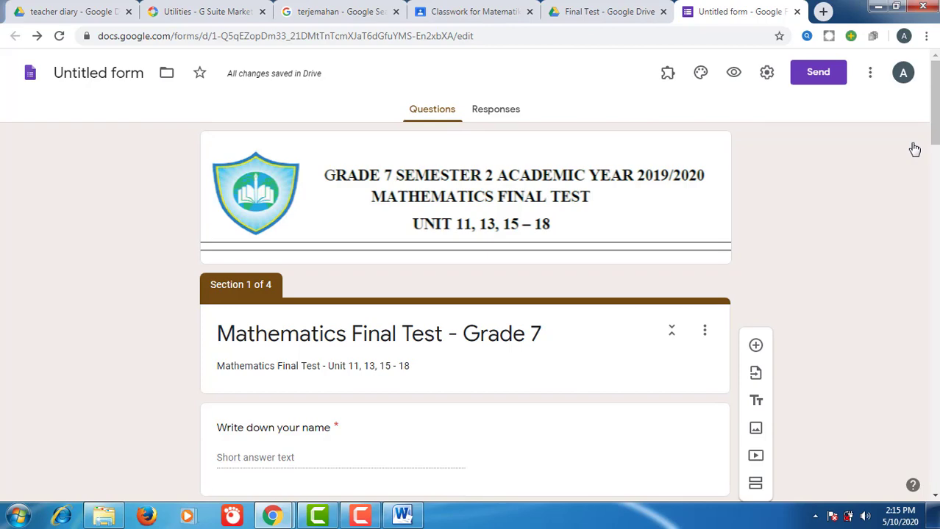
Check the form's response acceptance status and the message for respondents
mouse_move(934, 70)
mouse_down()
mouse_move(936, 131)
mouse_move(935, 62)
mouse_up()
click(501, 118)
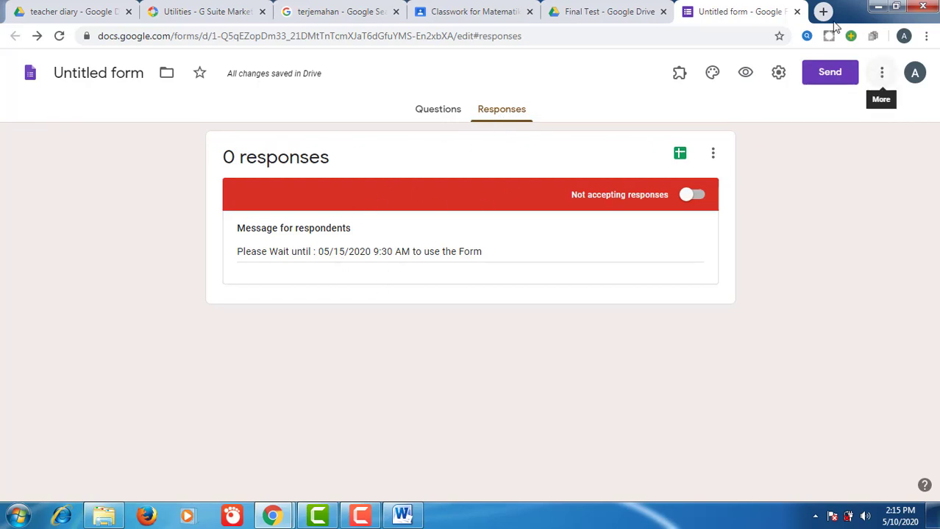
Rename the untitled form file as "Mathematics Final Test - Grade 7", matching the form's title
click(433, 116)
triple_click(298, 350)
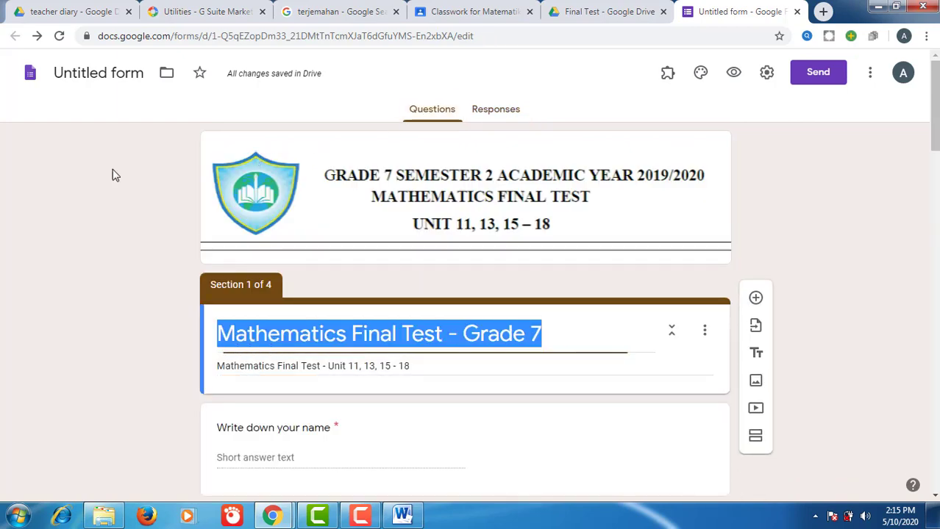
click(93, 79)
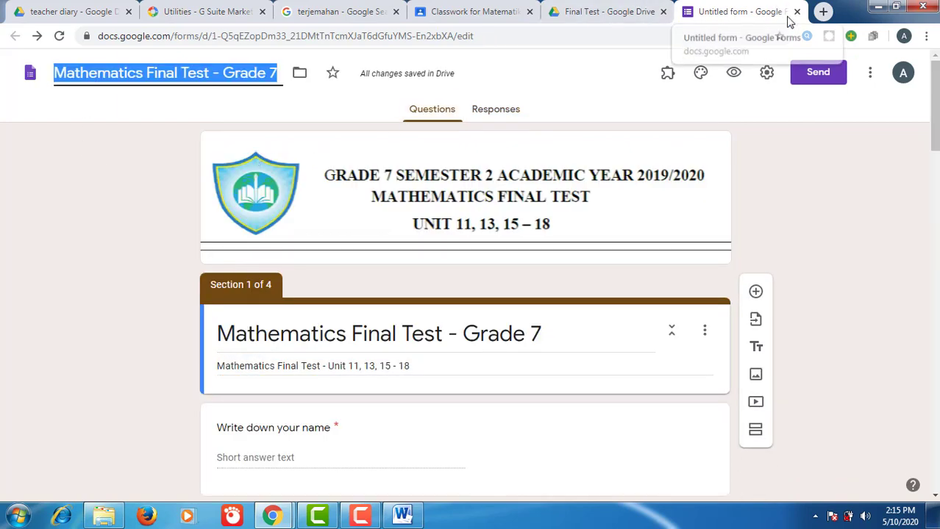